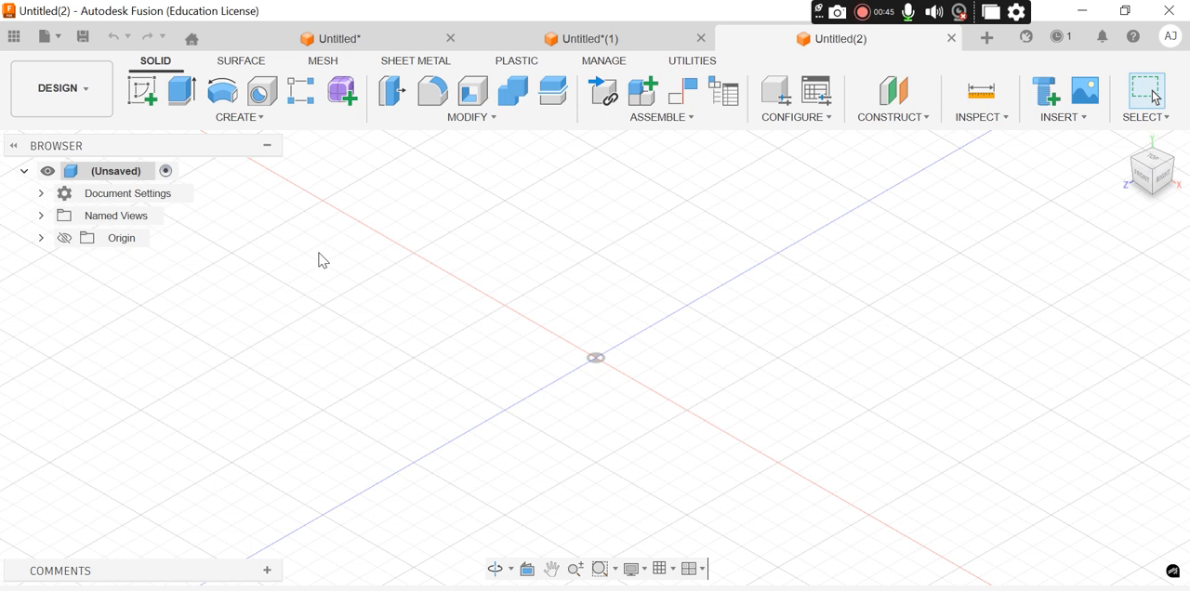
Create a new sketch on the front (XY) plane
left_click(146, 96)
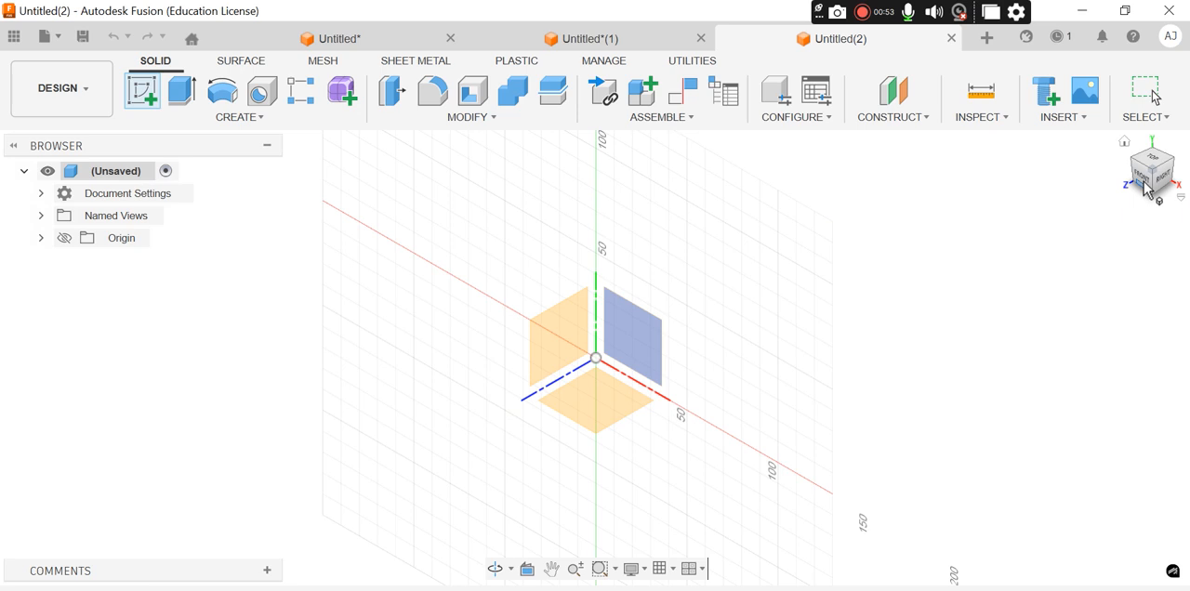
left_click(640, 350)
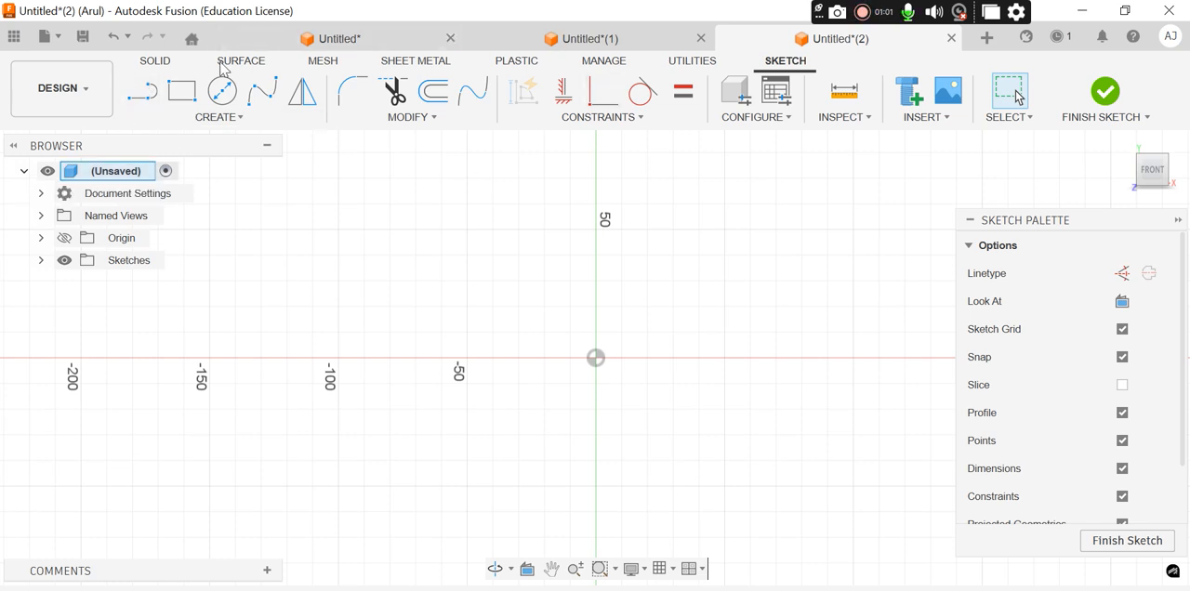
left_click(142, 93)
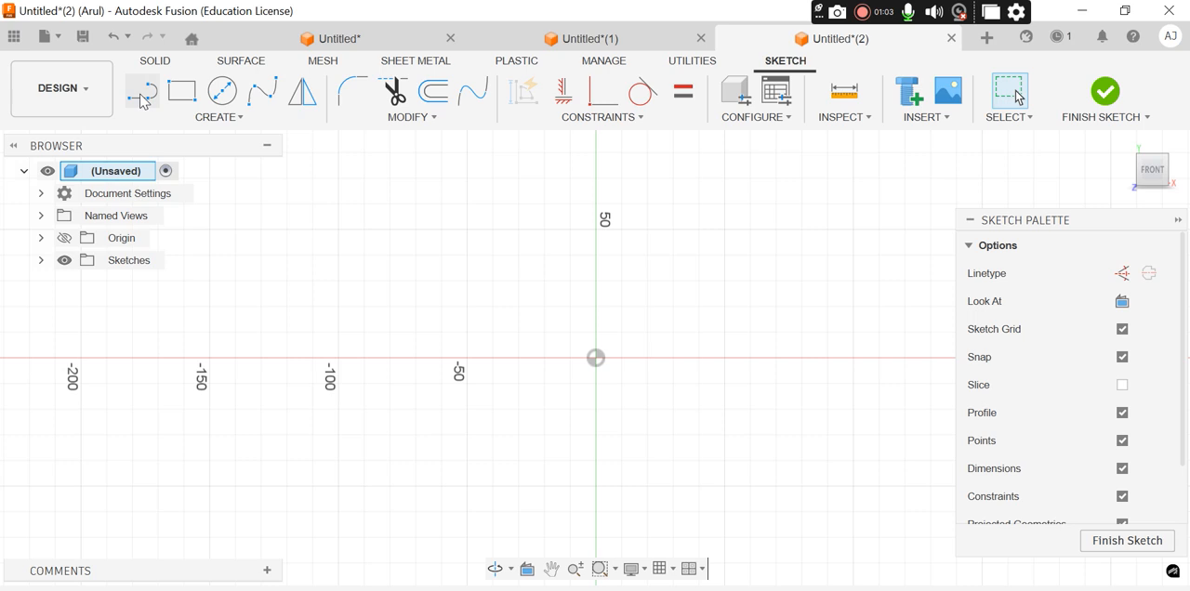
left_click(467, 203)
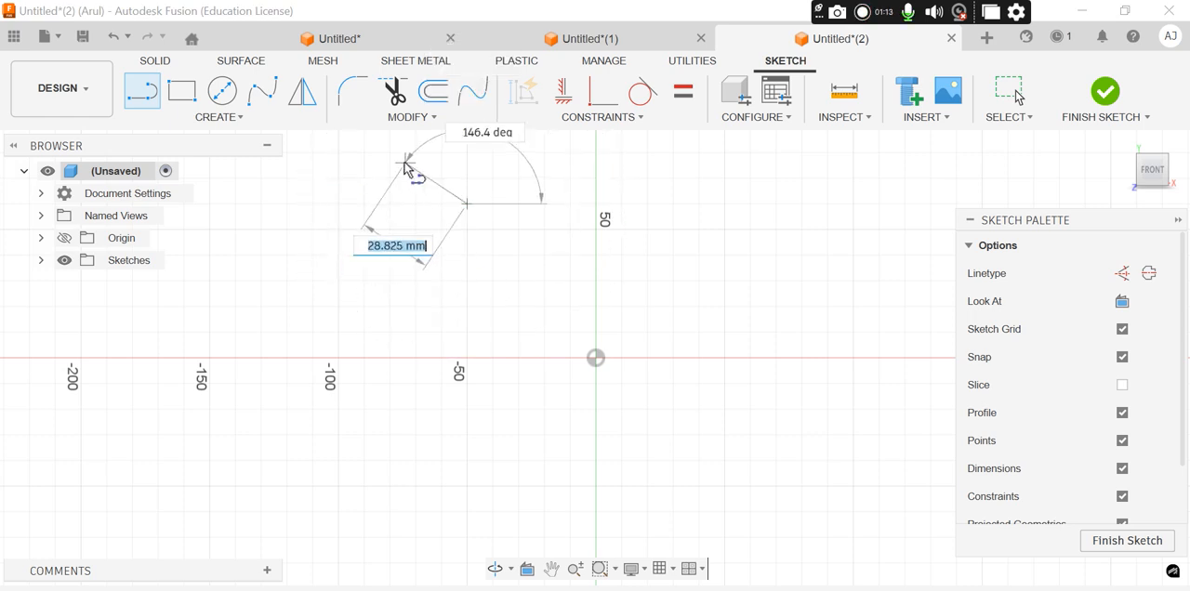
key("Escape")
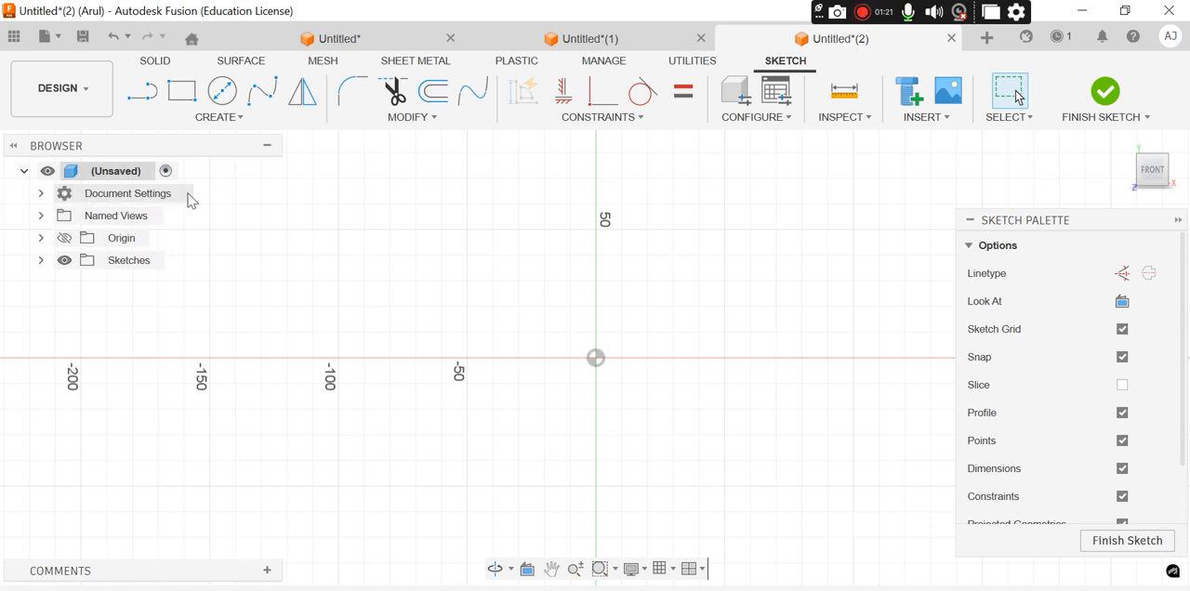
Change the document's active units to inch (in), ouncemass
left_click(41, 195)
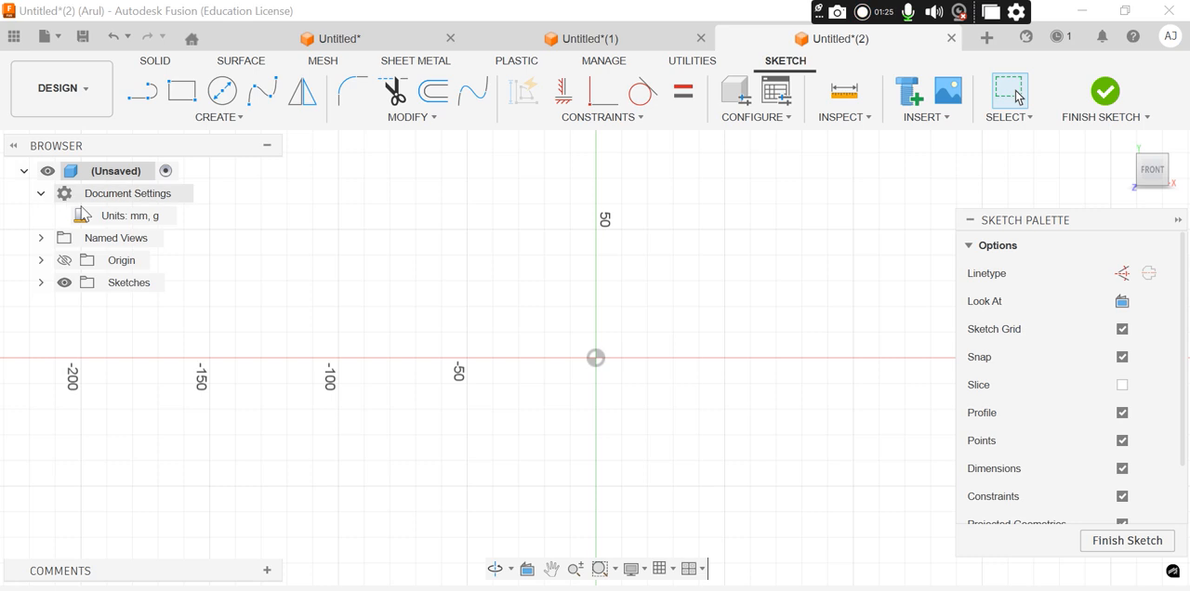
mouse_move(157, 214)
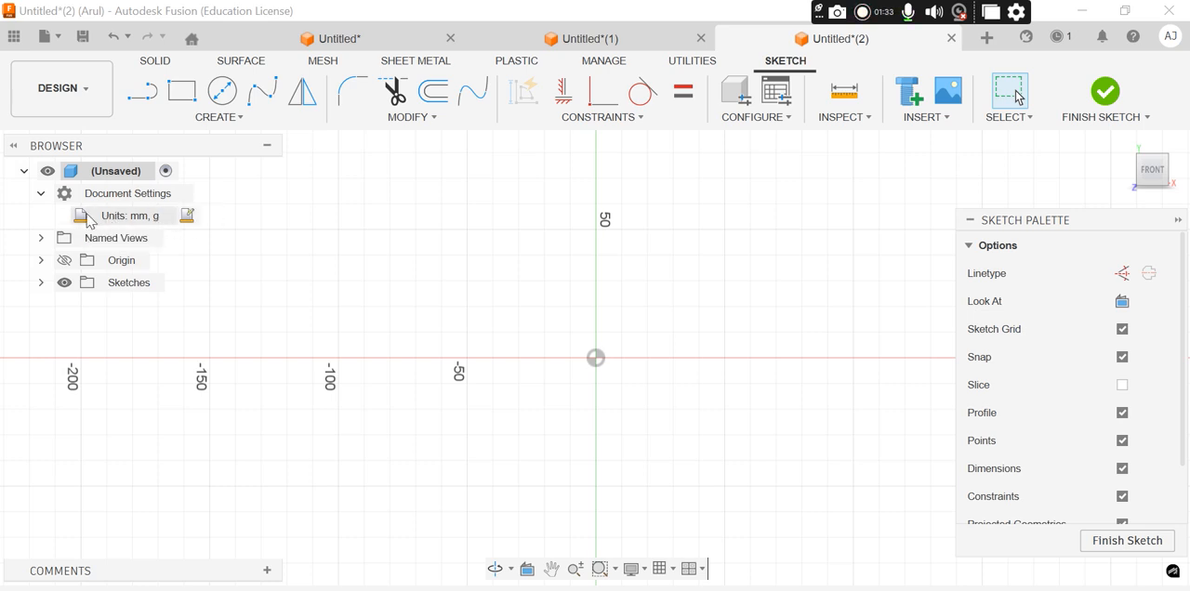
left_click(189, 219)
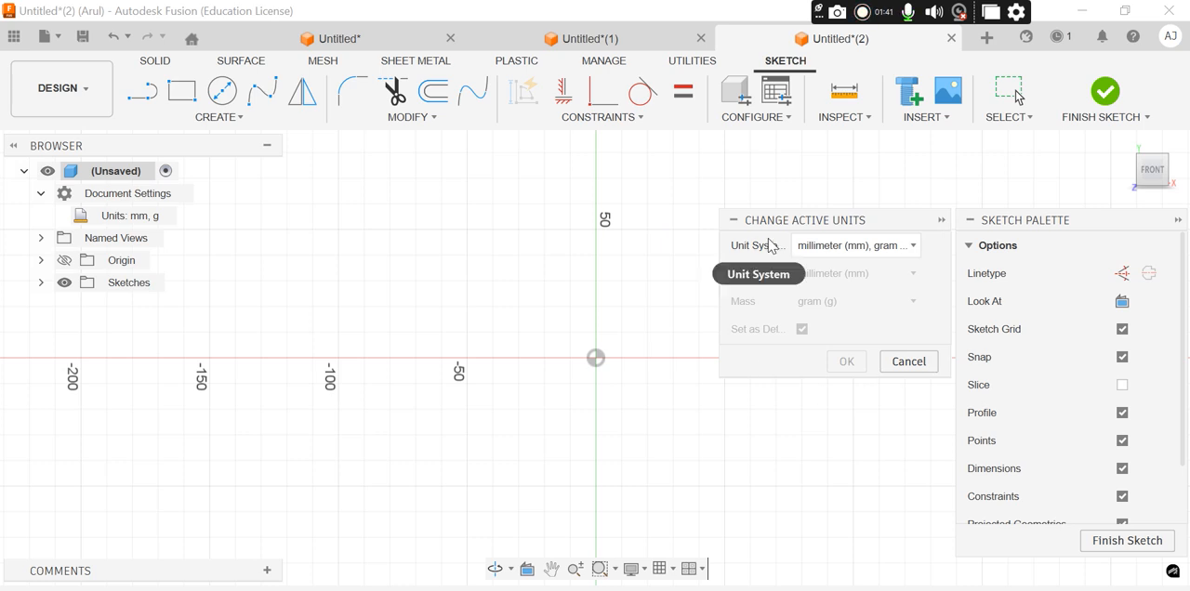
left_click(911, 249)
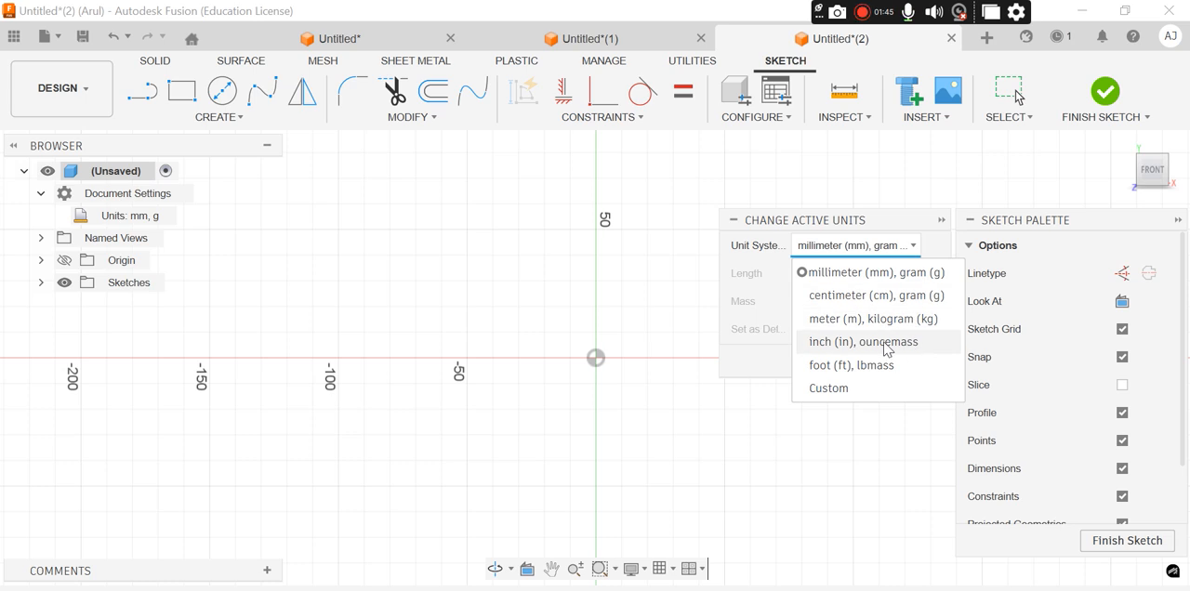
left_click(845, 344)
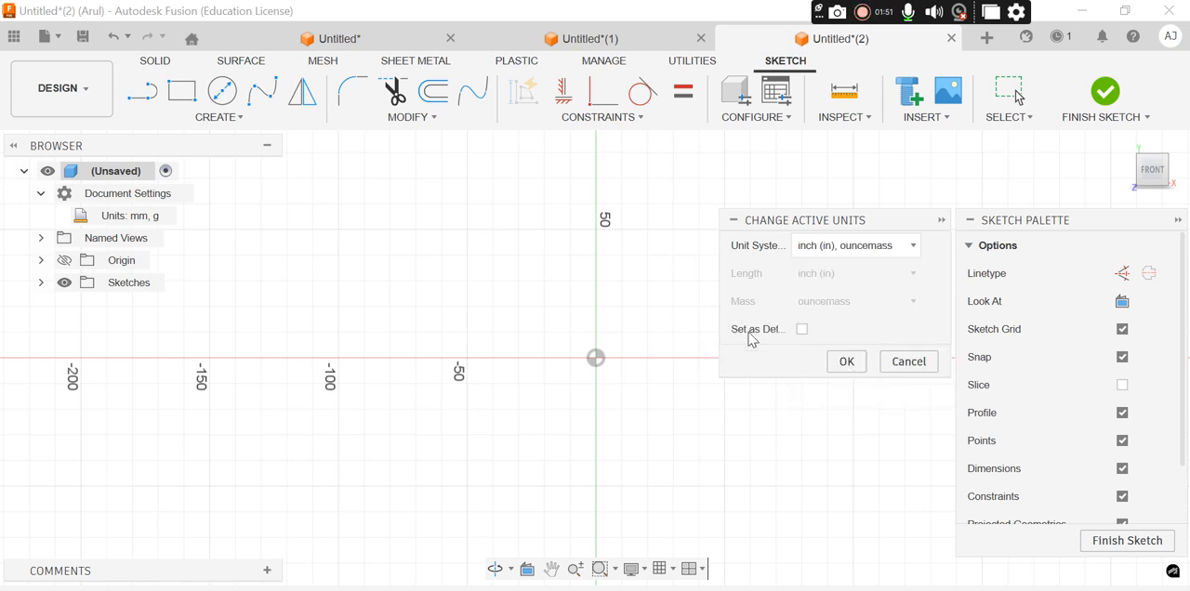
left_click(846, 363)
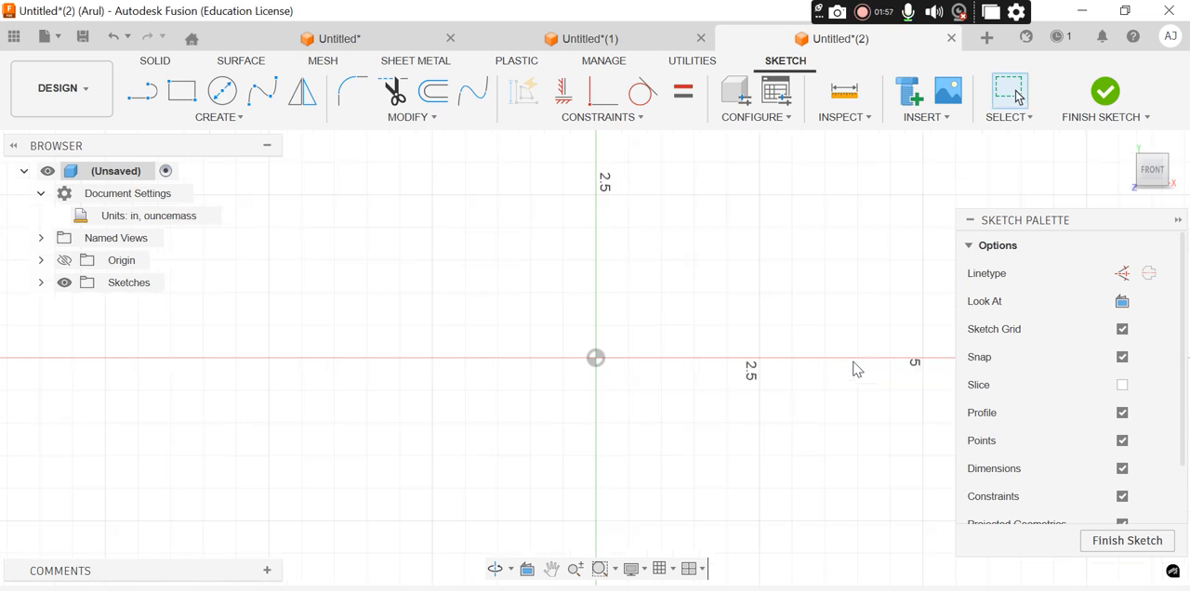
Start a line profile above and left of the origin with a 0.25 in segment going left and a 1 in segment straight down
left_click(144, 91)
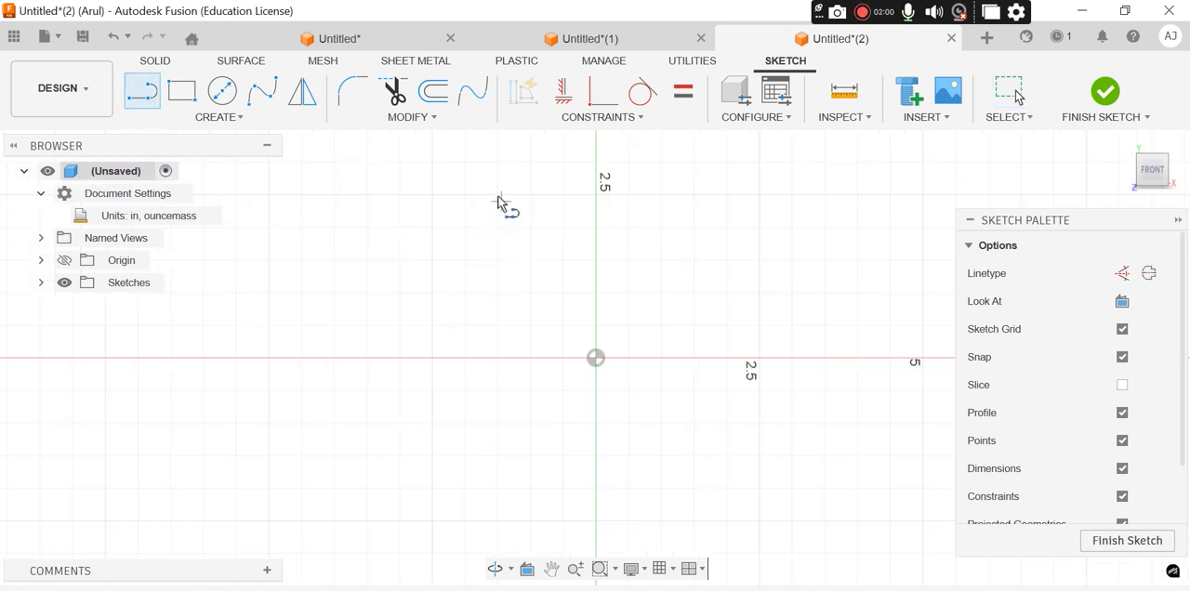
left_click(497, 194)
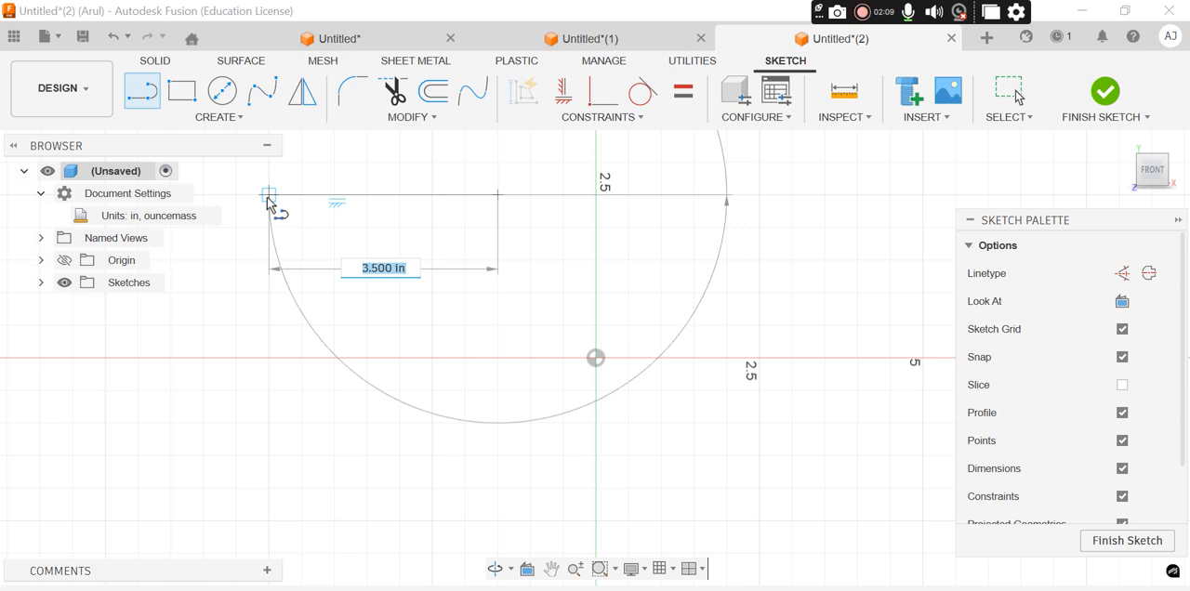
type(".2")
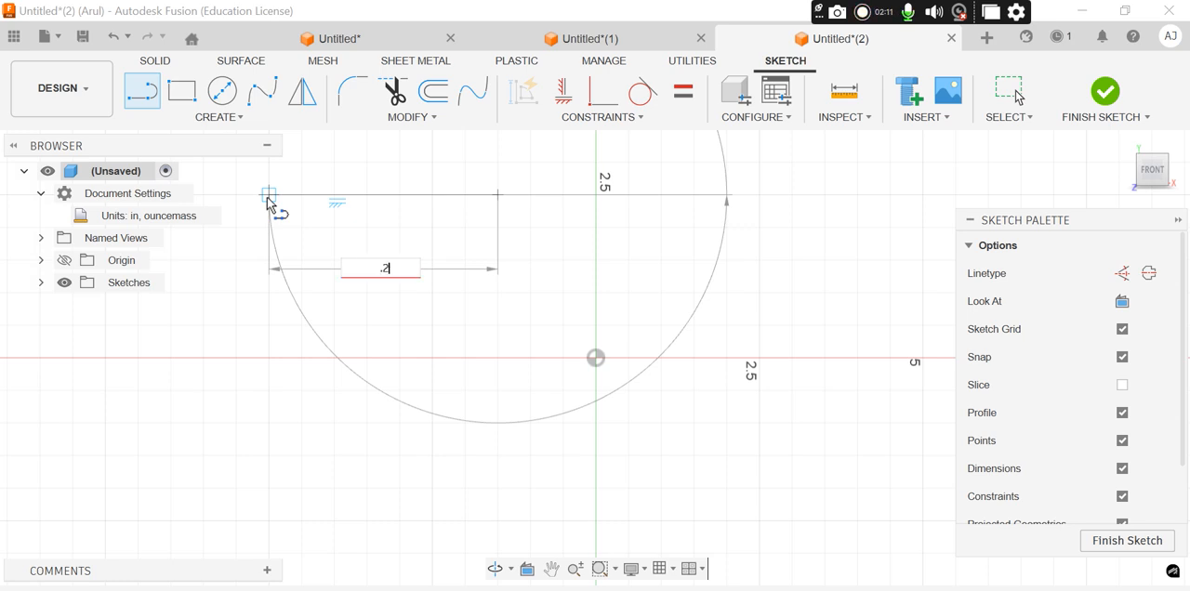
type("5")
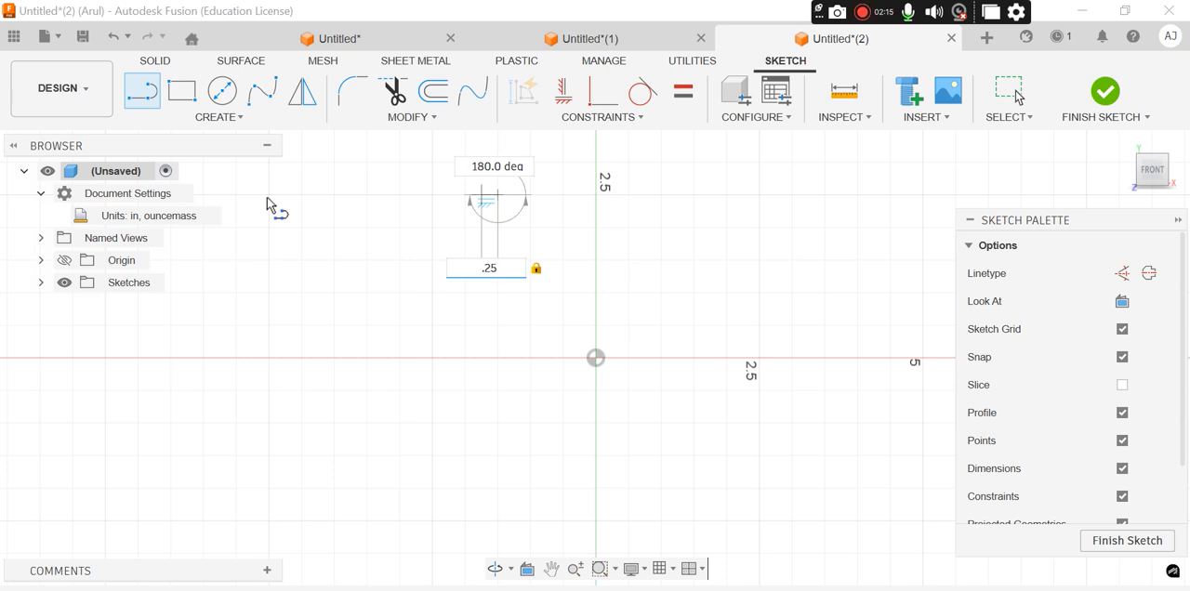
key("Return")
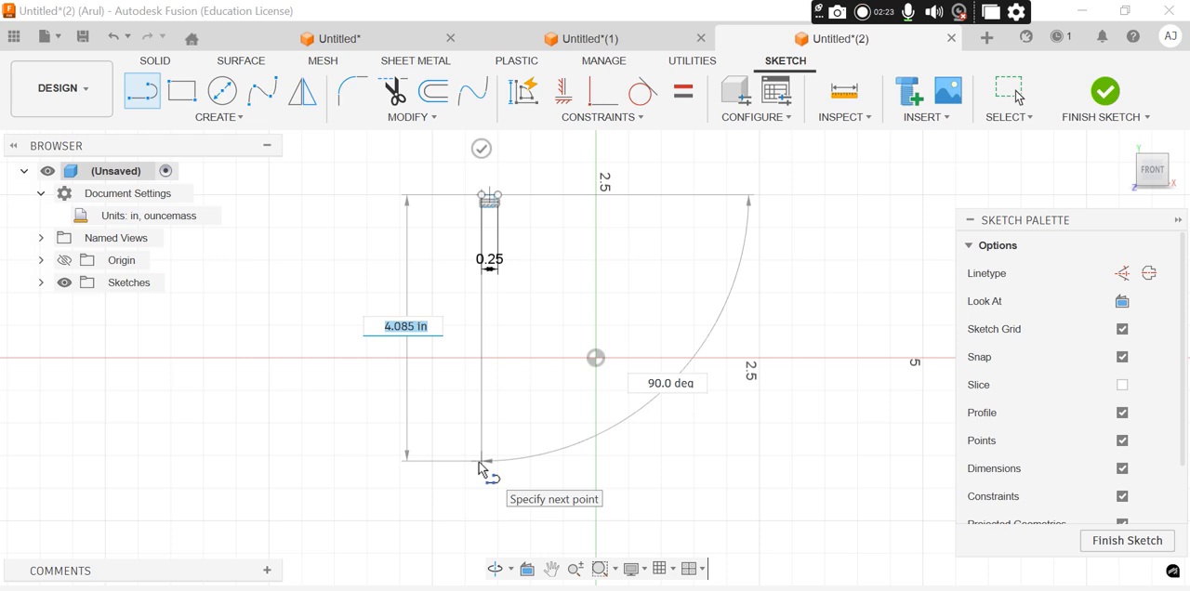
type("1")
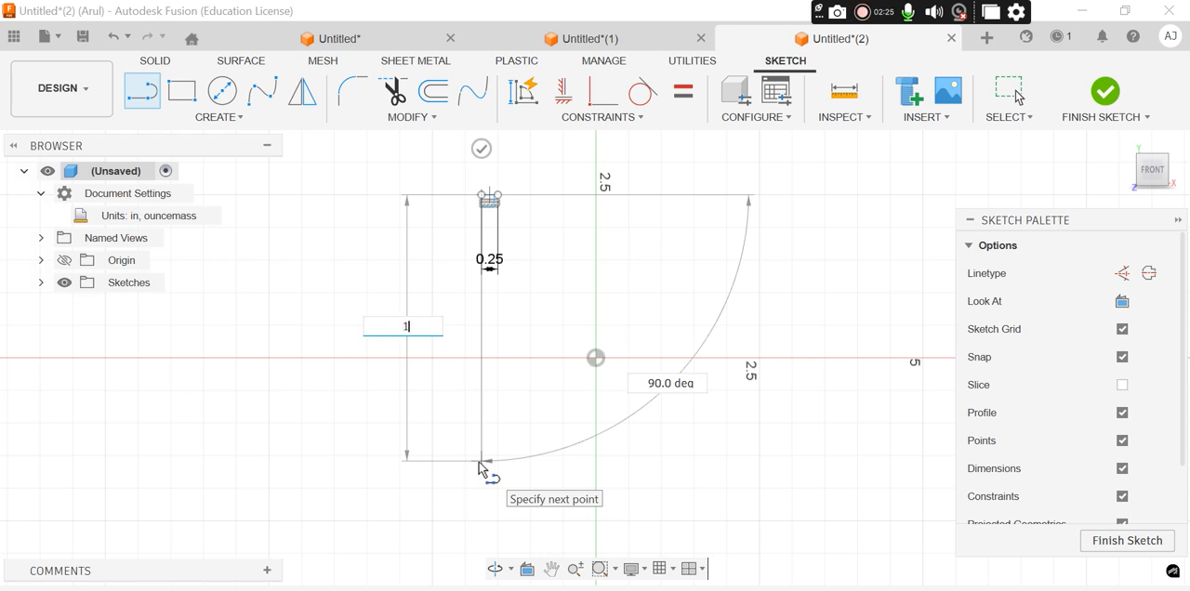
key("Return")
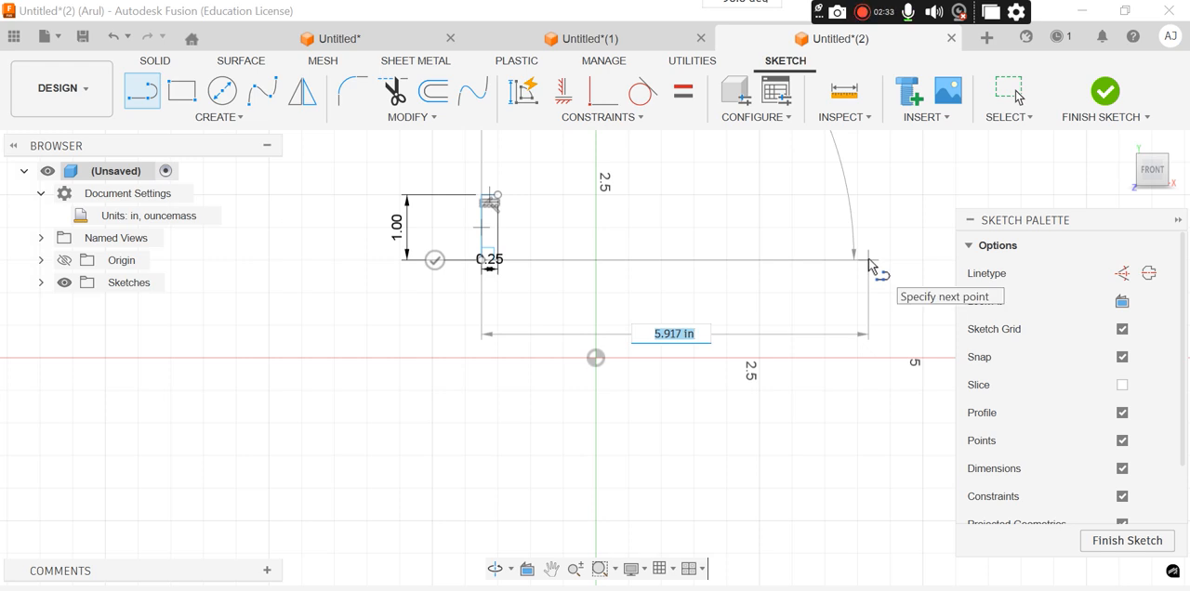
Continue the profile with a 1.5 in horizontal bottom line to the right and a 1 in vertical line going up
type("1.5")
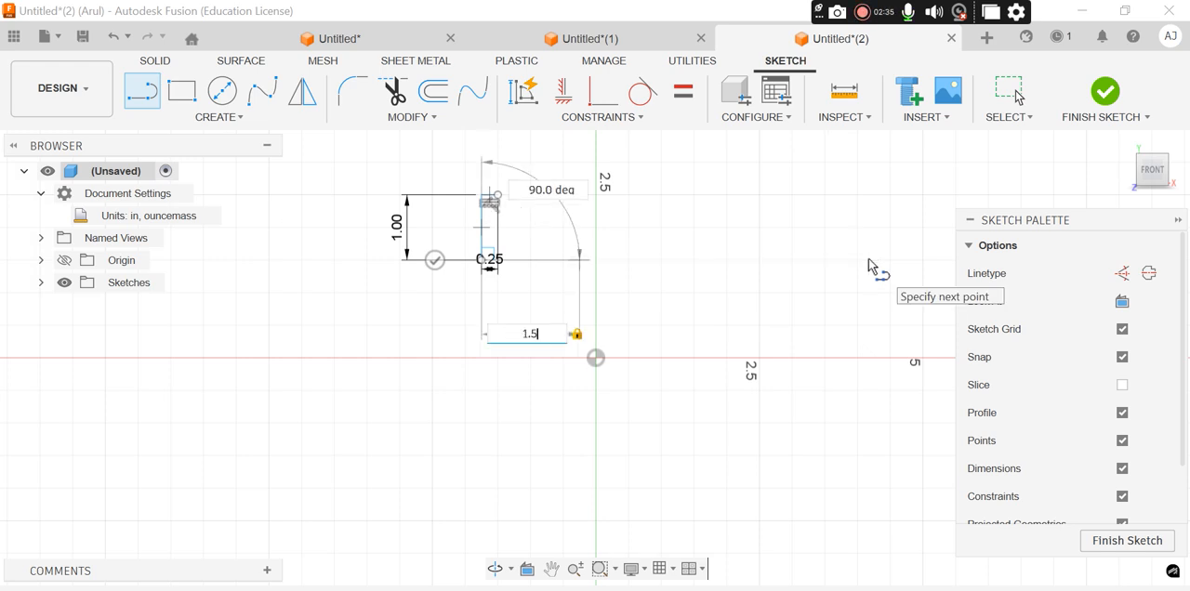
key("Return")
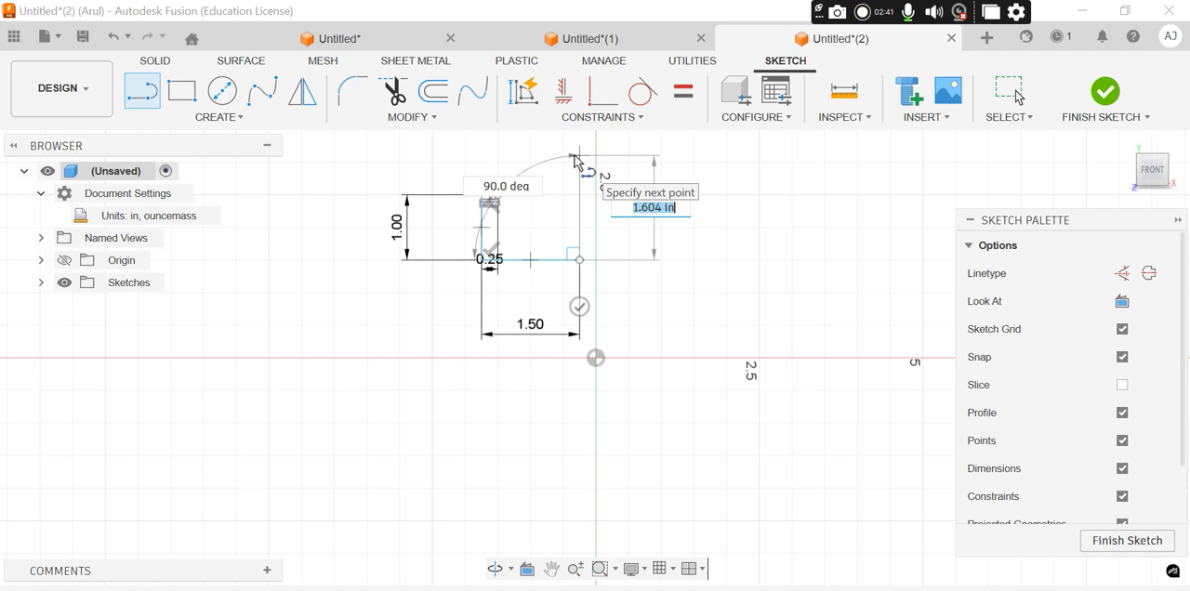
type("1")
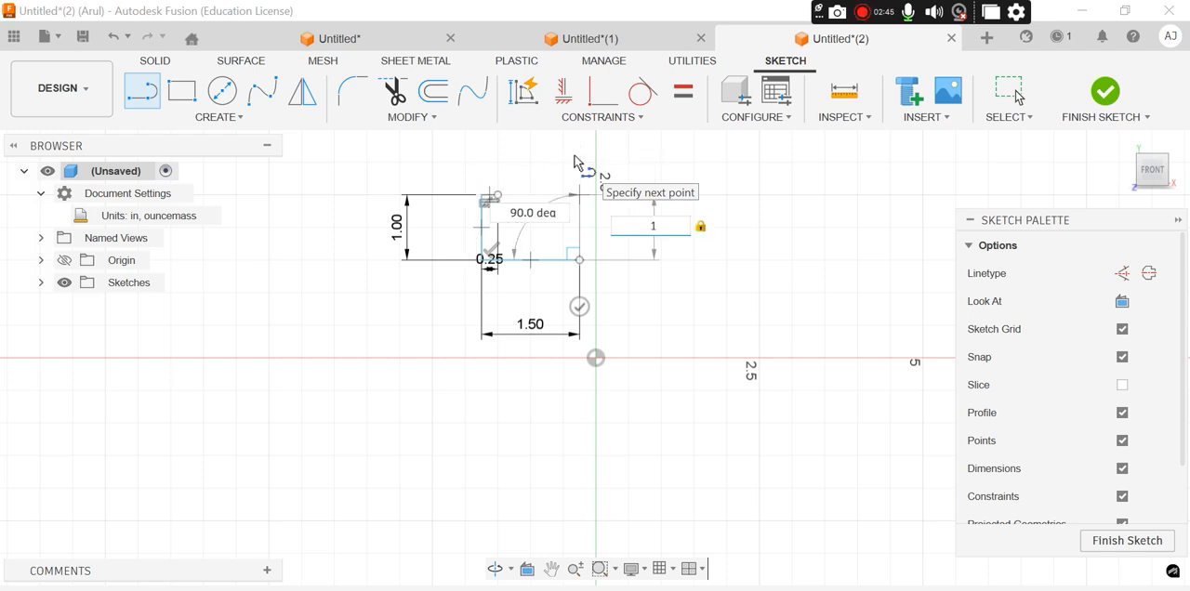
key("Return")
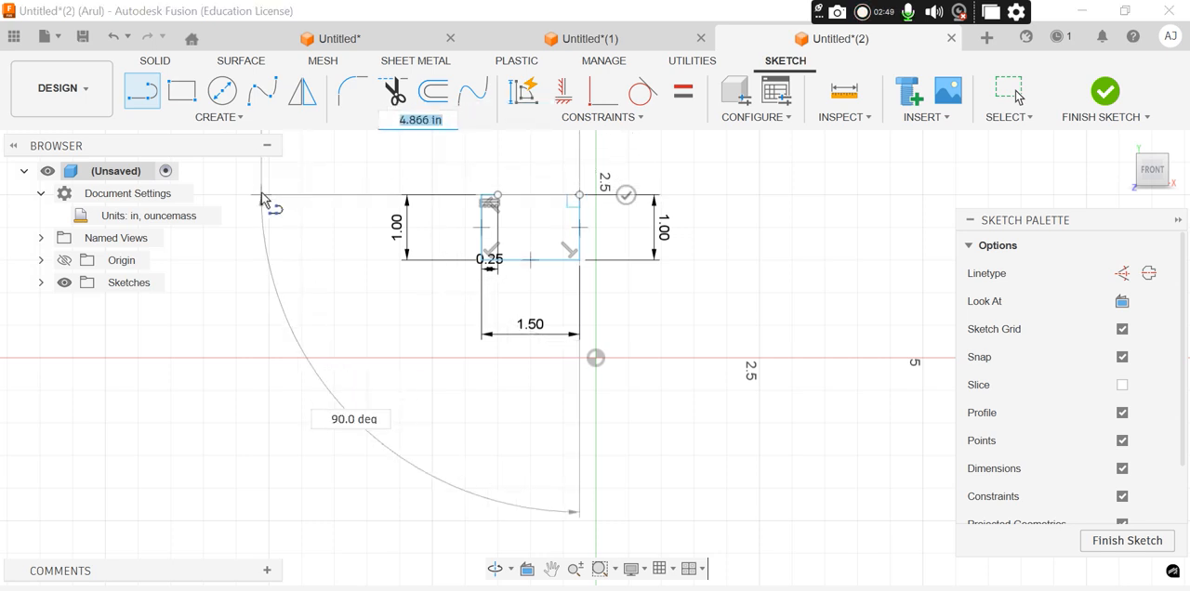
Try a 1 in line going left from the right side's upper end, and undo it
type("1")
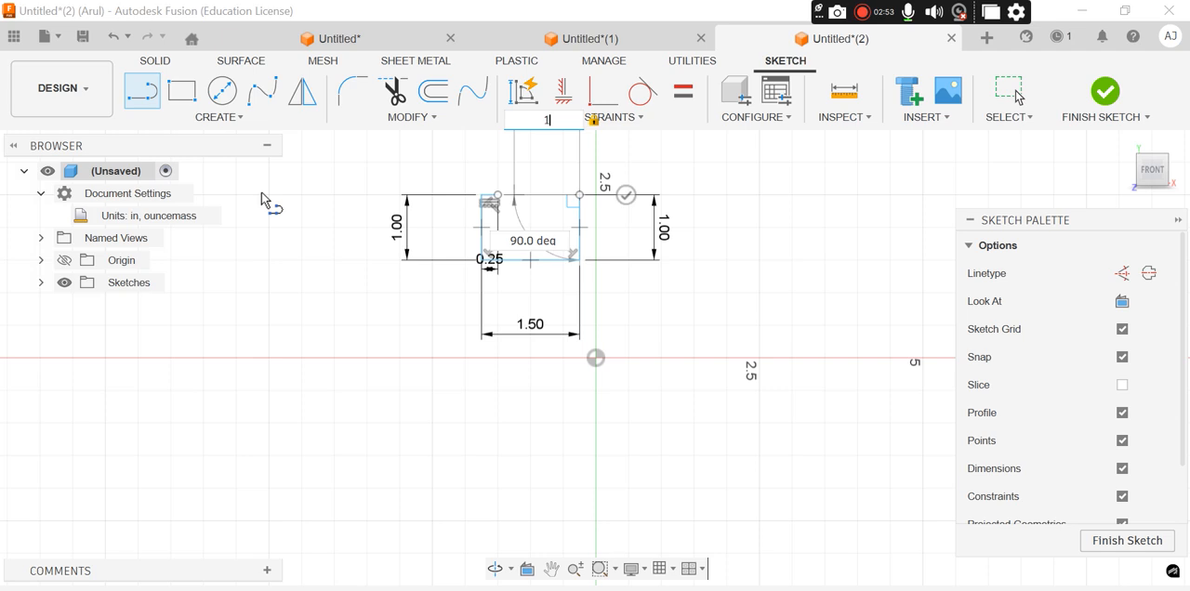
key("Return")
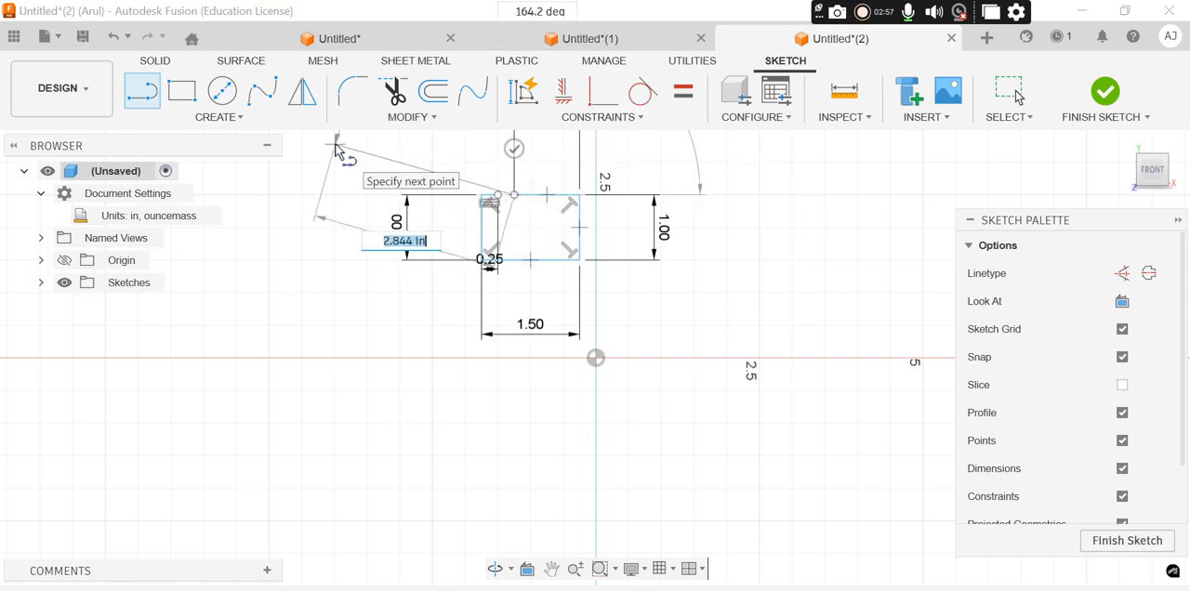
key("Escape")
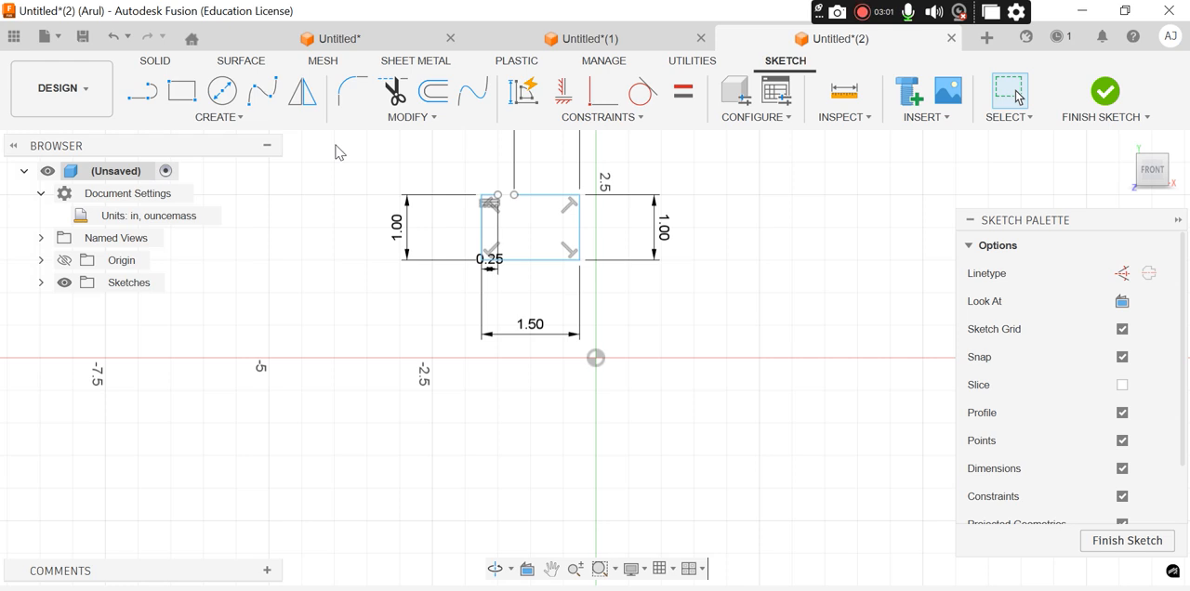
key("ctrl+z")
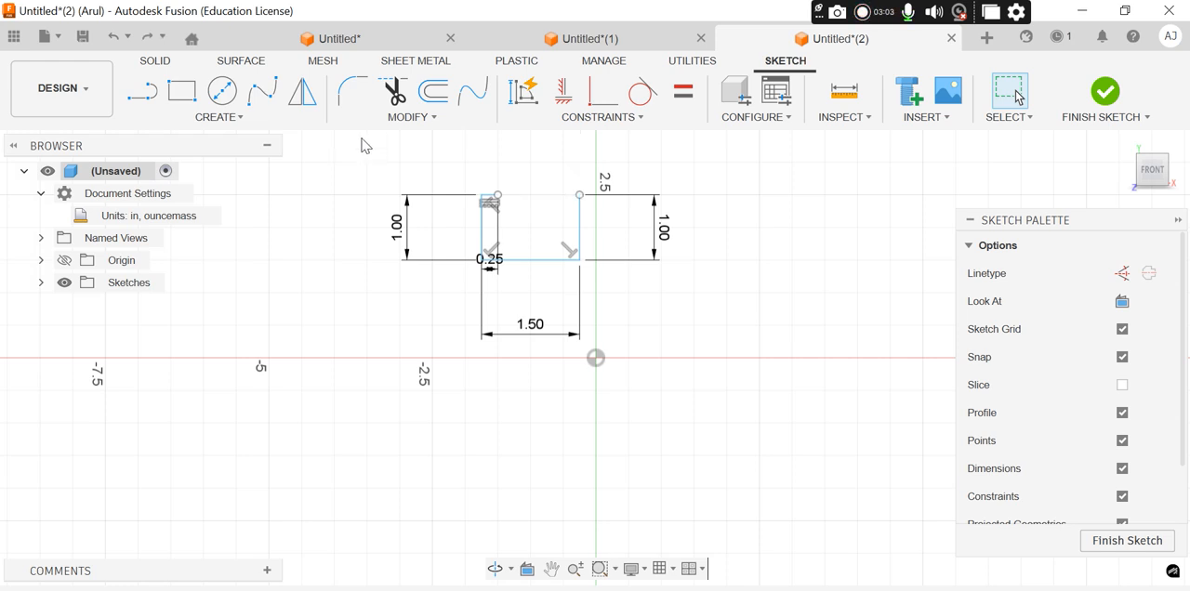
Draw a 0.25 in horizontal line going left from the upper end of the profile's right side
left_click(142, 91)
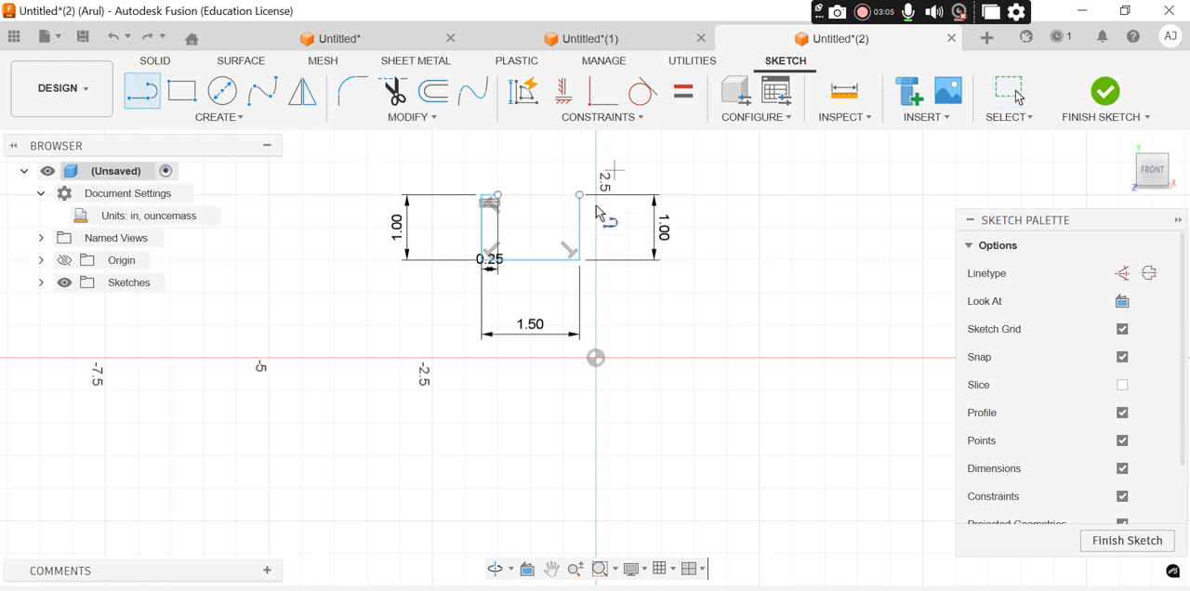
left_click(580, 195)
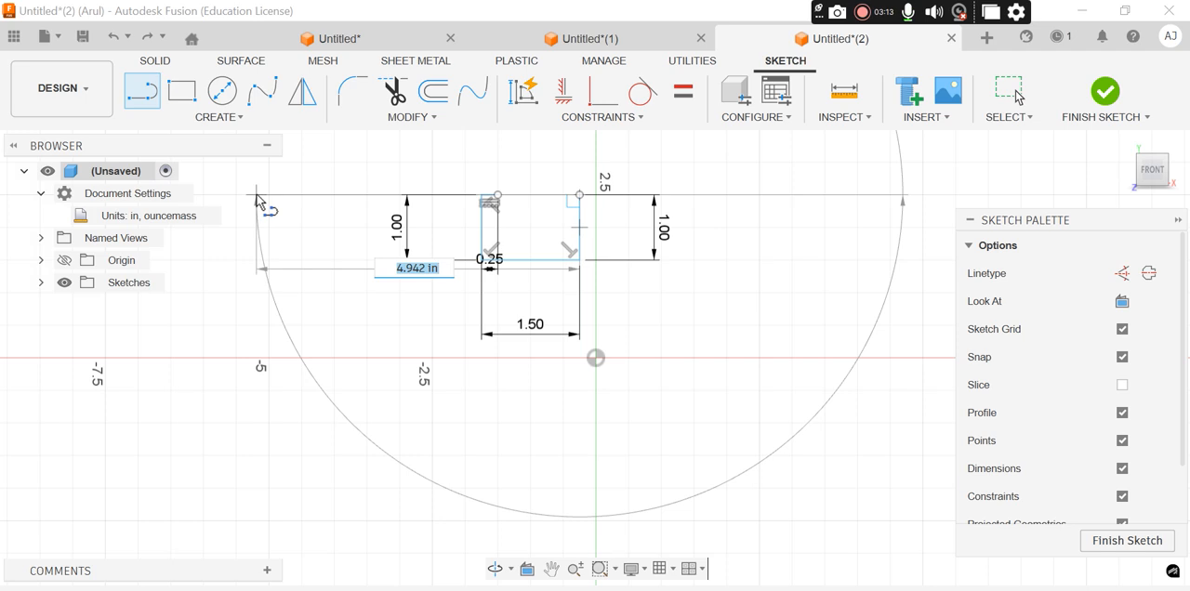
type("0.25")
key("Return")
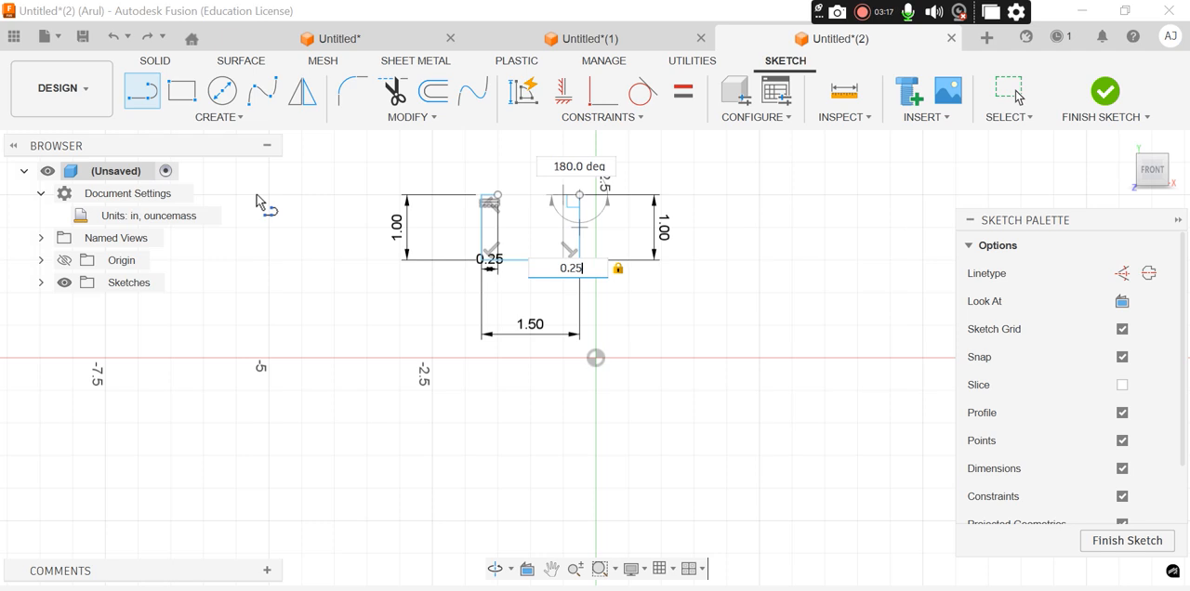
key("Return")
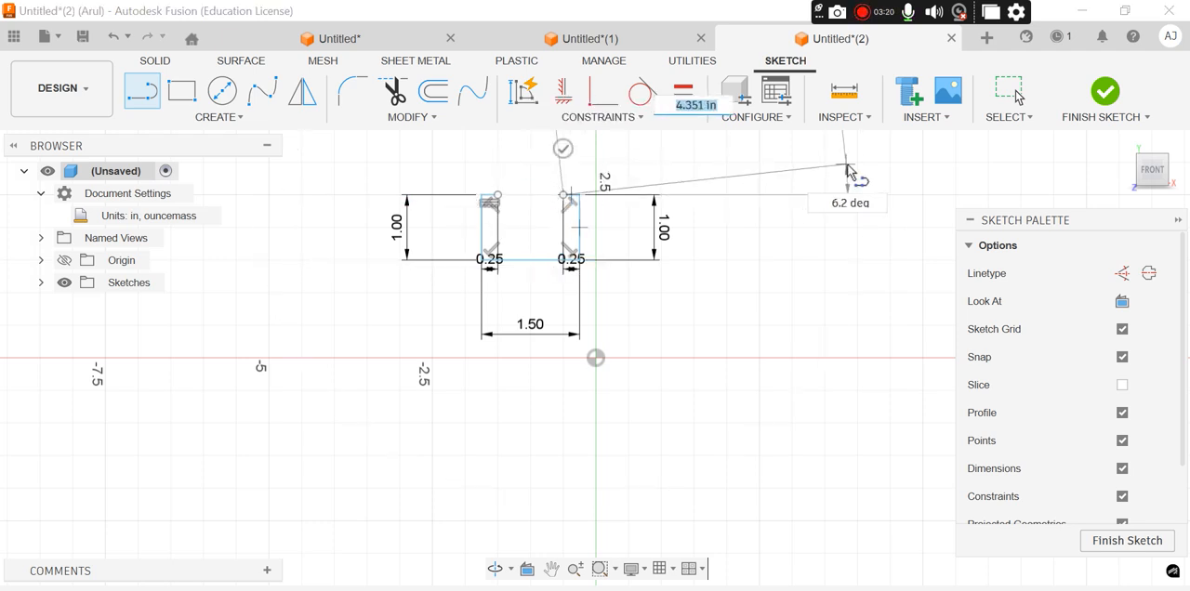
Close the profile's top edge with a line joining the inner ends of the two 0.25 in segments
left_click(223, 92)
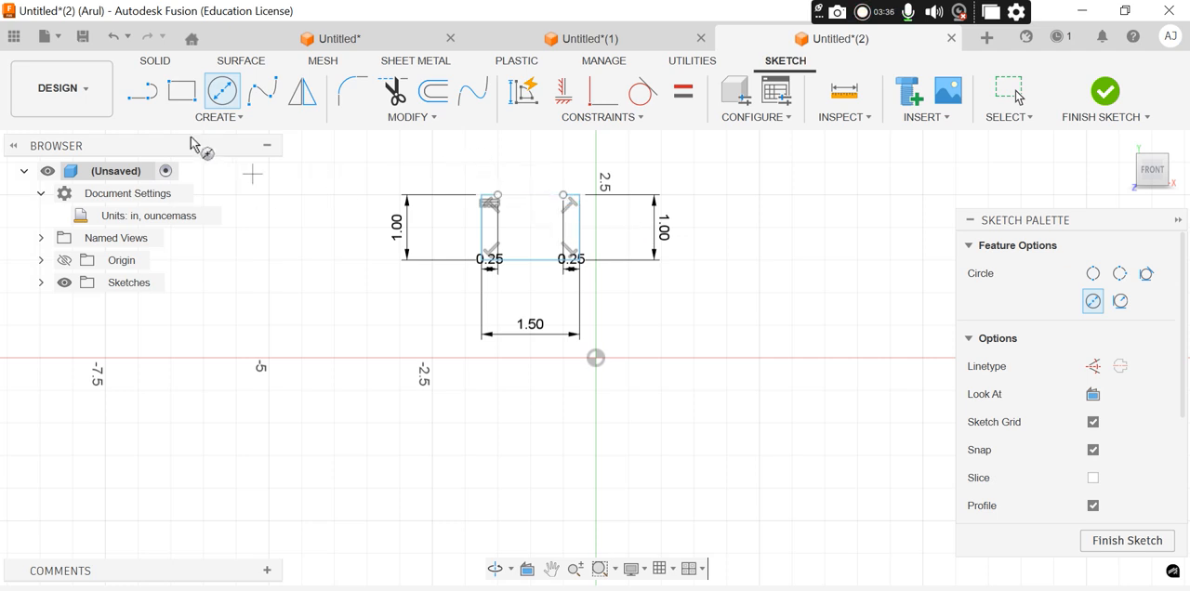
left_click(142, 93)
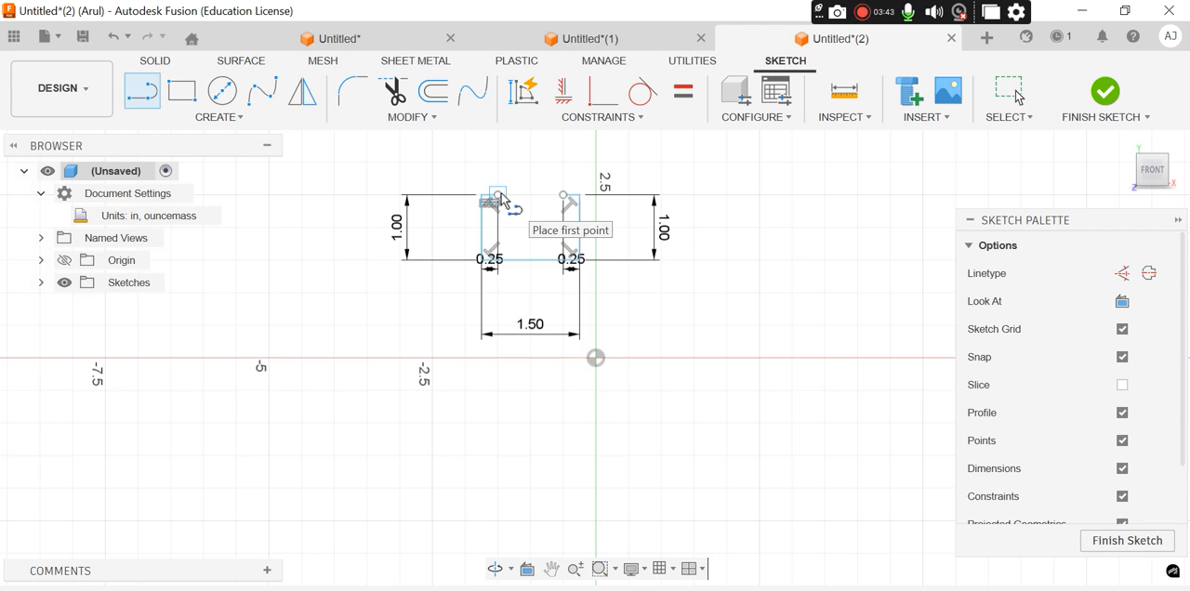
scroll(500, 198, "up", 10)
scroll(500, 195, "up", 3)
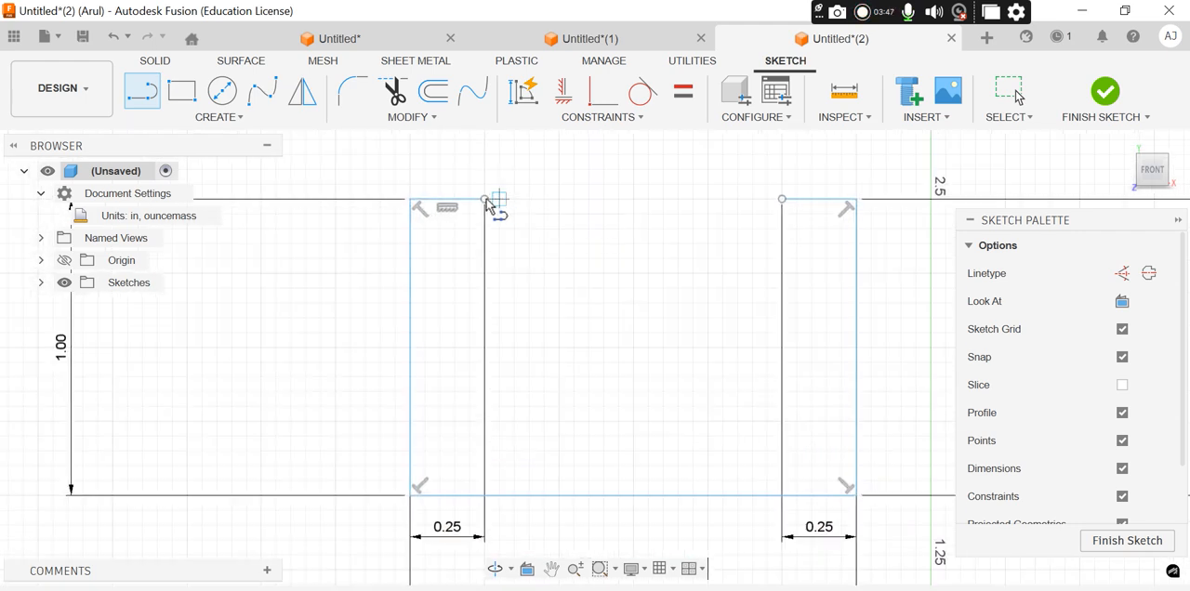
left_click(485, 199)
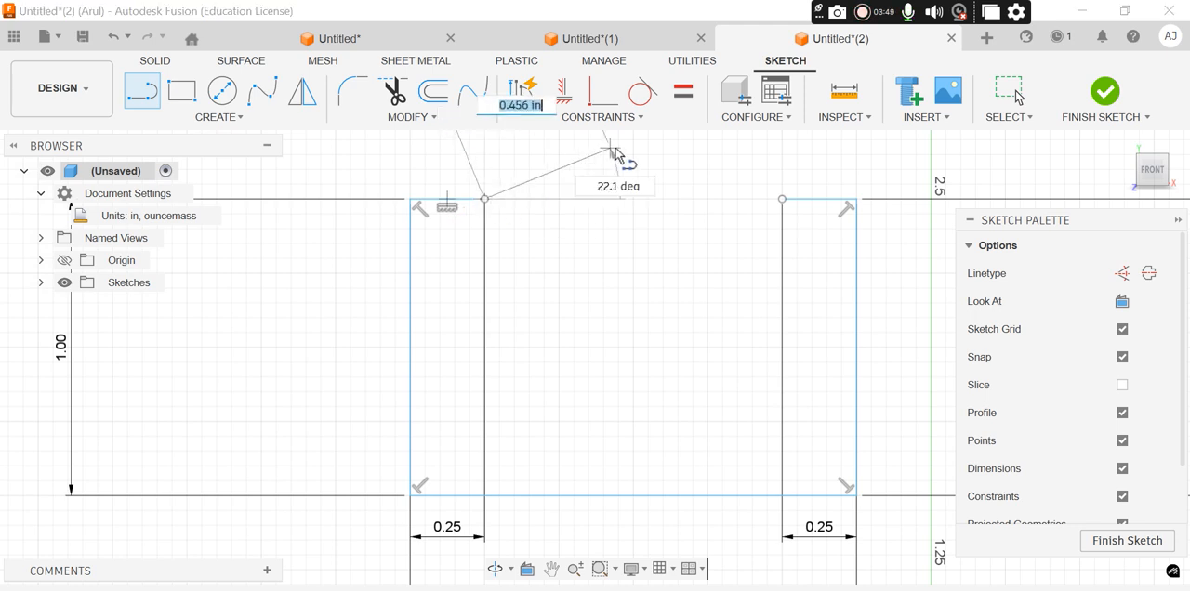
left_click(781, 199)
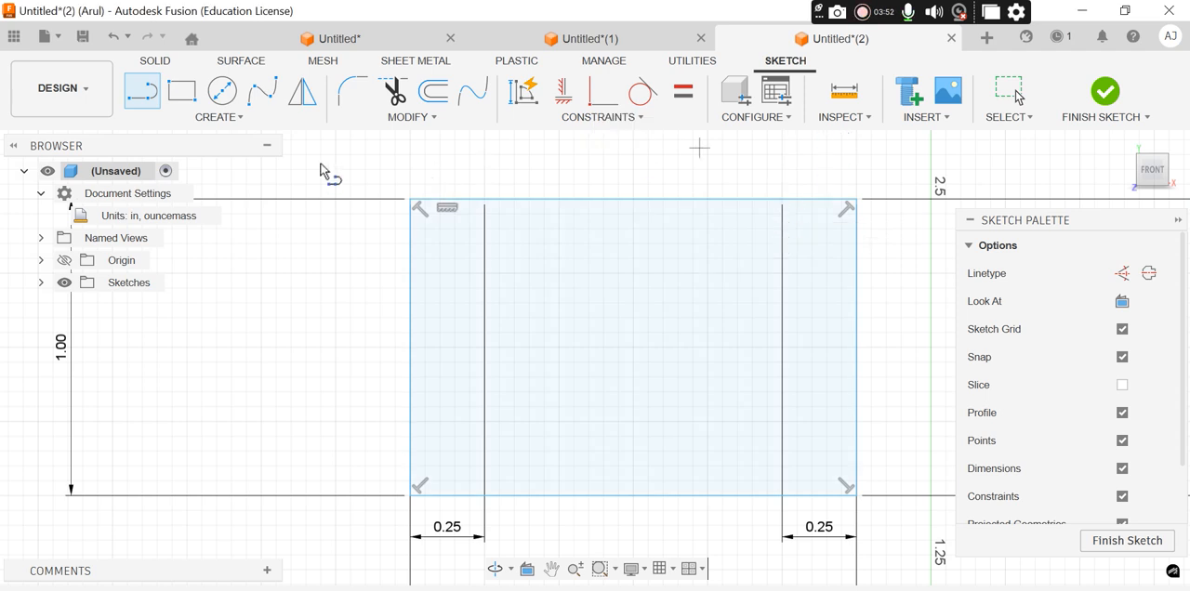
Draw a 1 in diameter circle centred on the midpoint of the profile's top edge
left_click(222, 91)
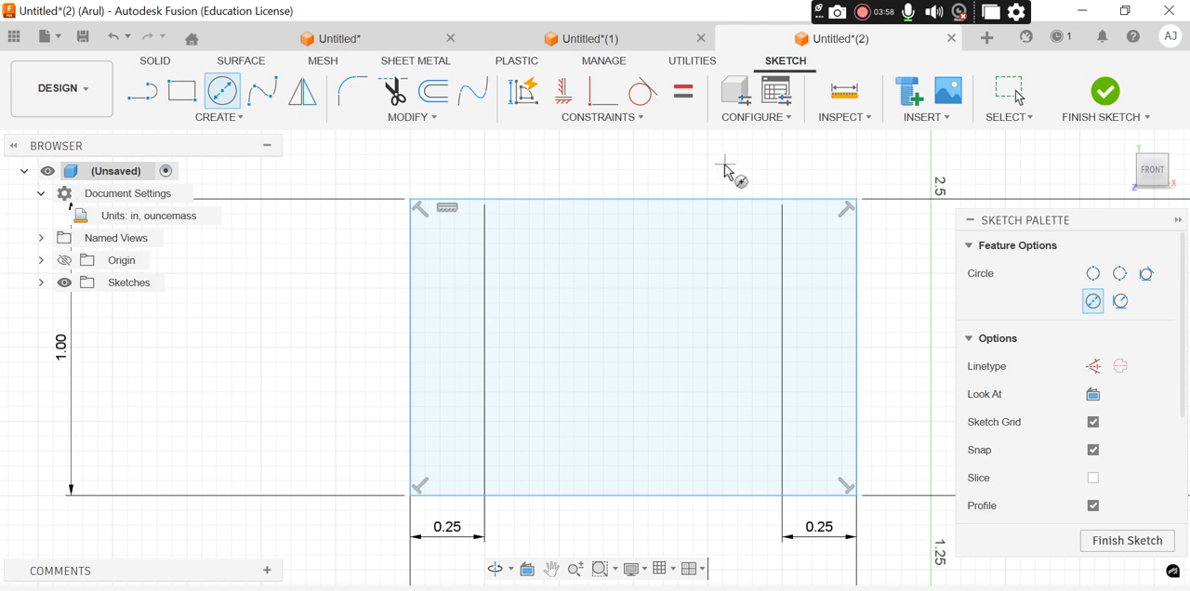
left_click(636, 197)
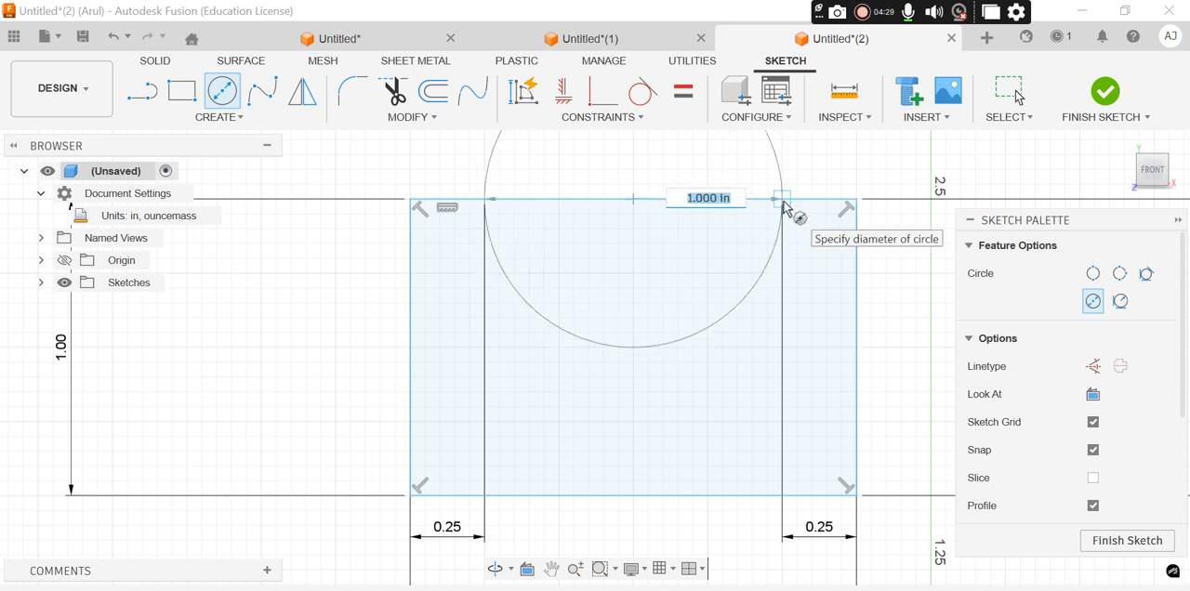
type("1")
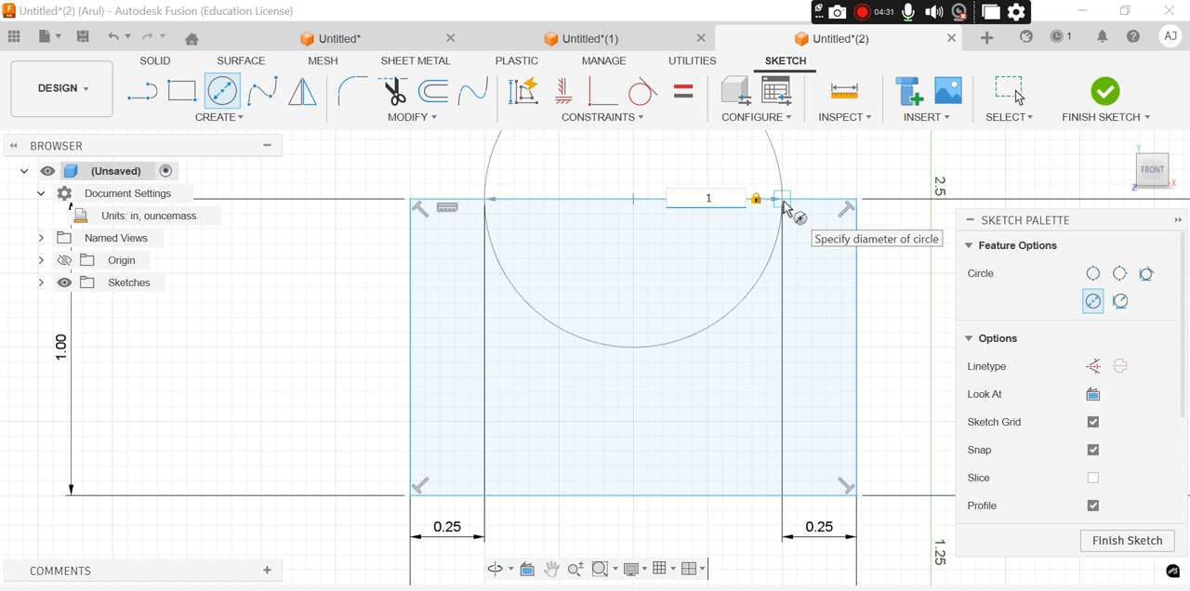
key("Return")
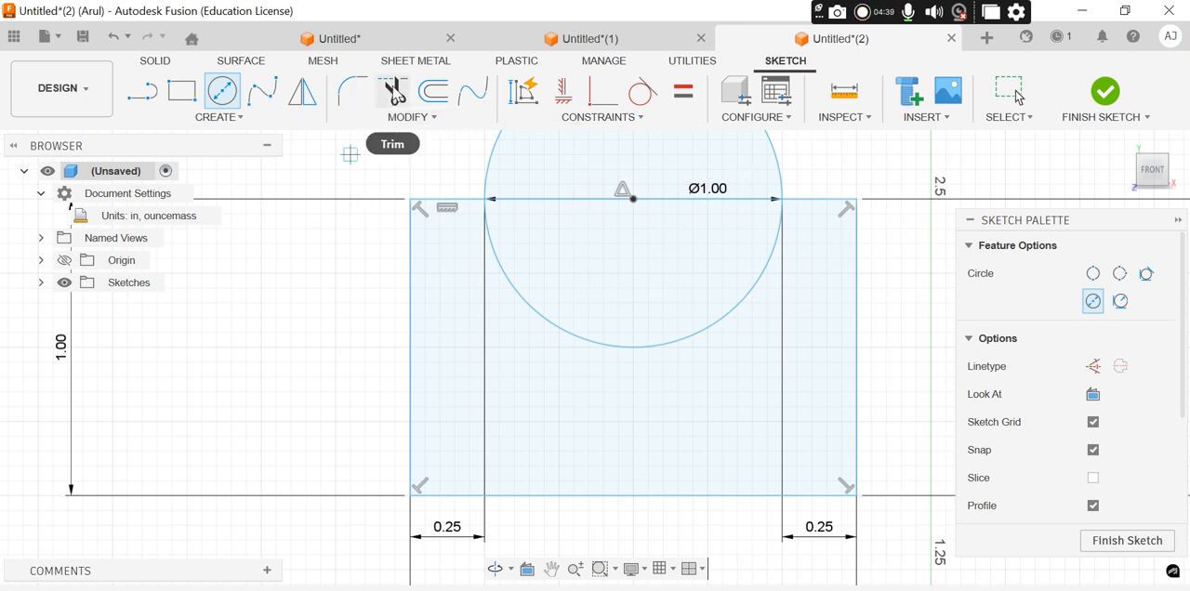
Trim the circle's upper half and the top line inside it to leave a semicircular notch, and finish the sketch
left_click(395, 99)
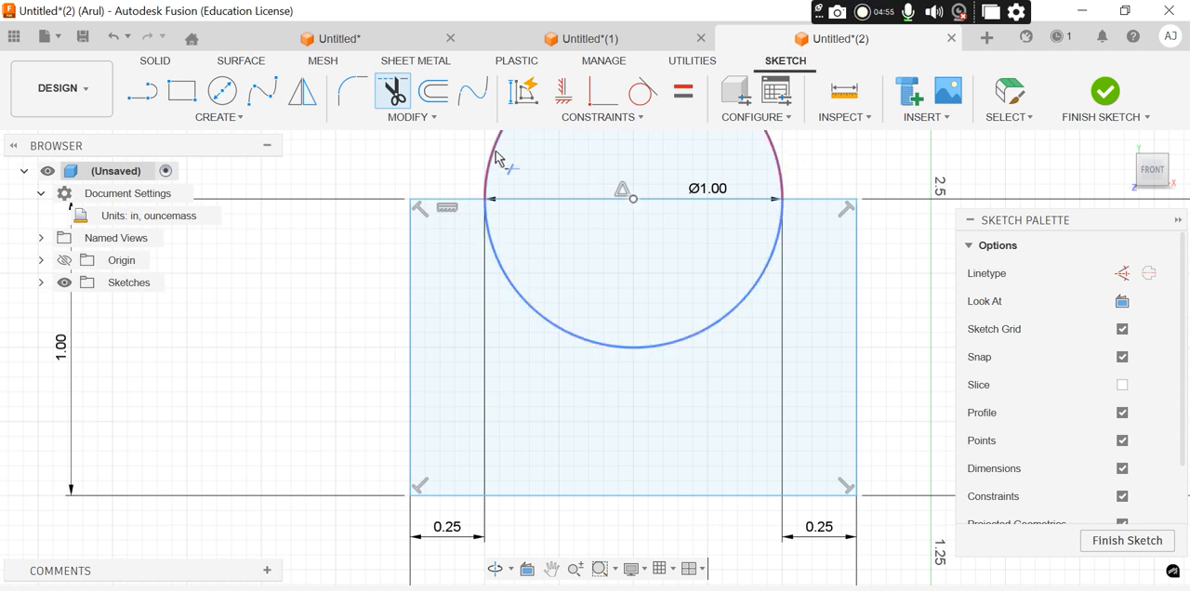
key("alt+Tab")
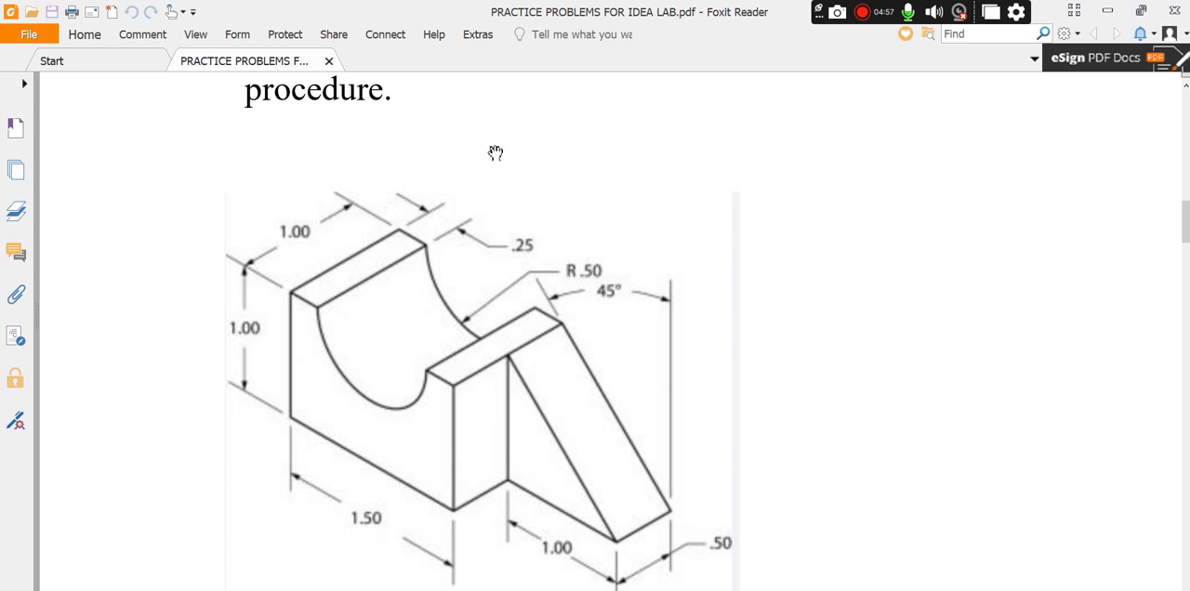
key("alt+Tab")
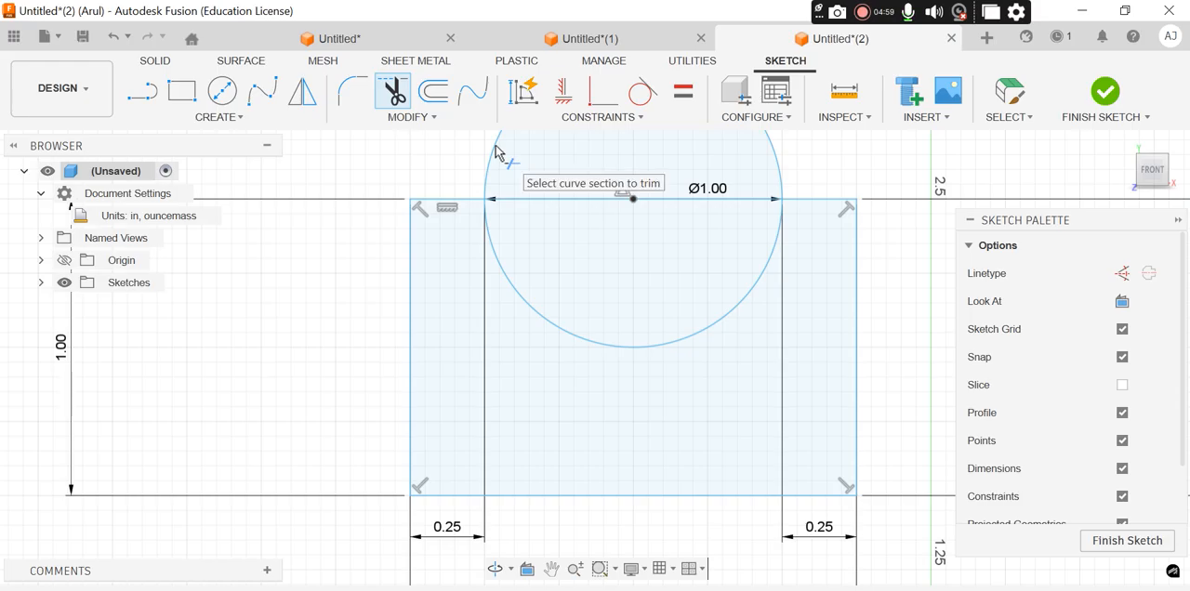
left_click(497, 149)
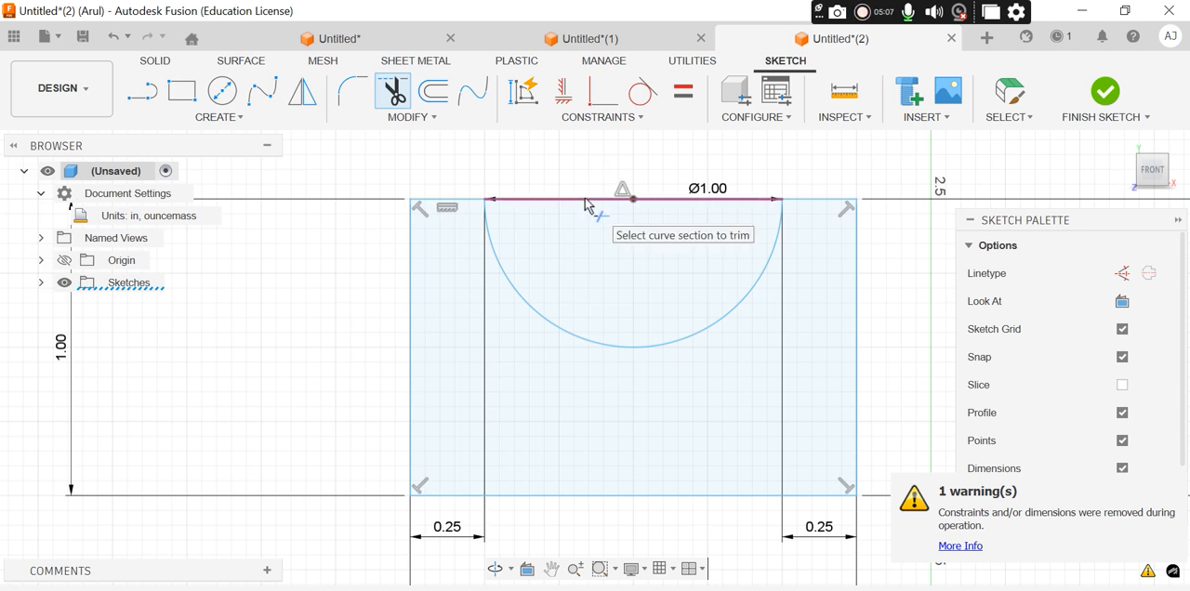
left_click(584, 197)
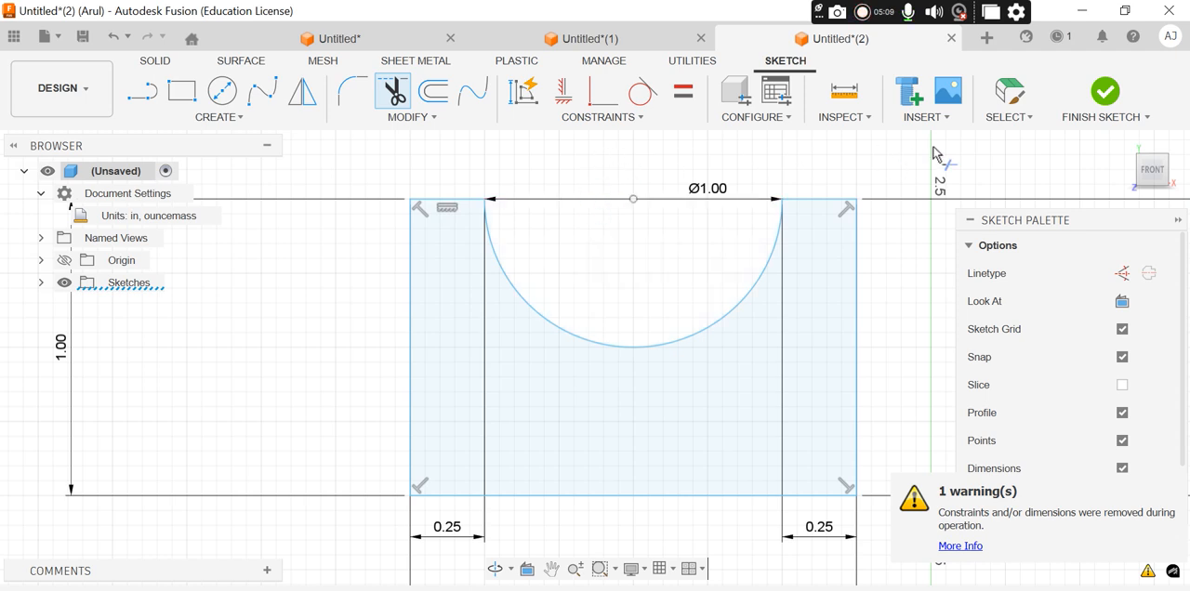
left_click(1108, 95)
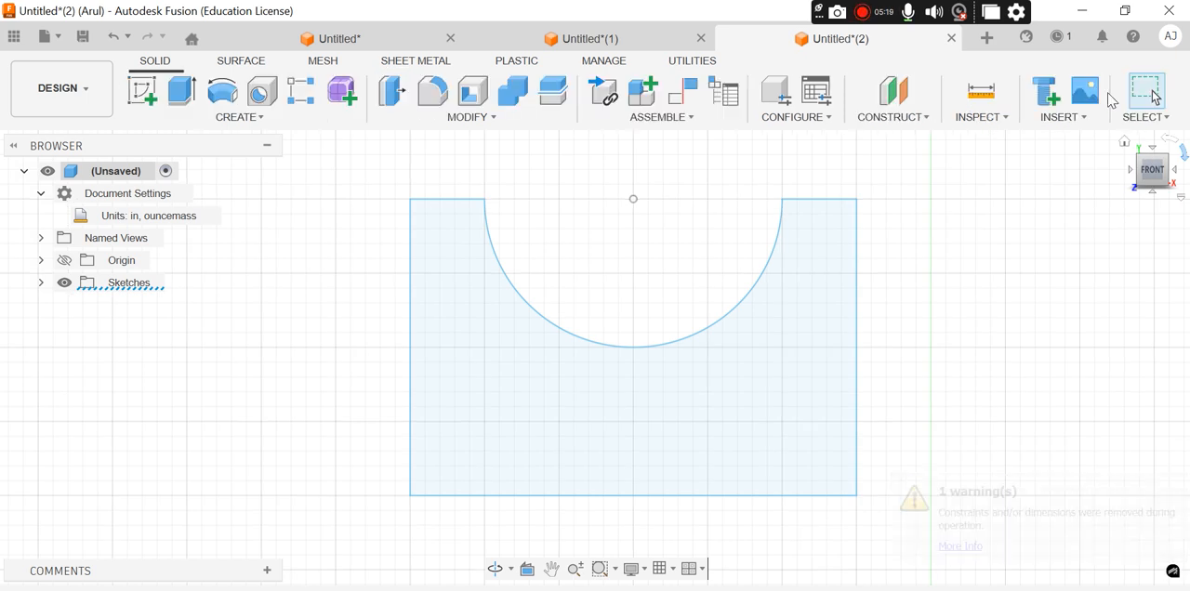
Extrude the notched profile 1 in to one side as a new body, taking the depth from the PDF drawing
left_click(1123, 143)
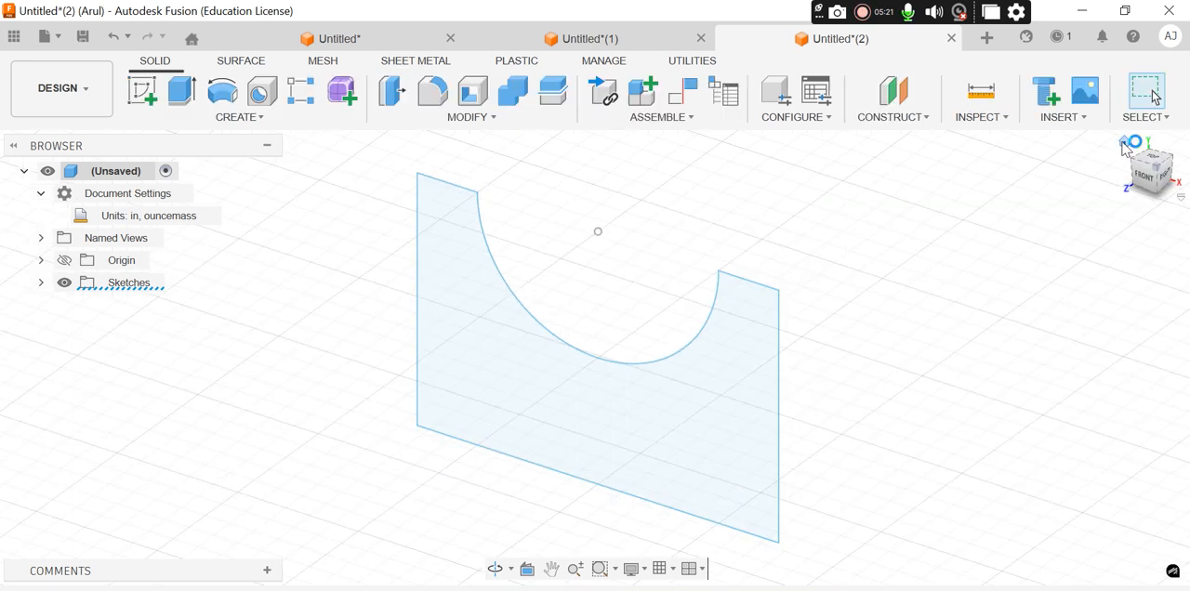
scroll(835, 265, "up", 3)
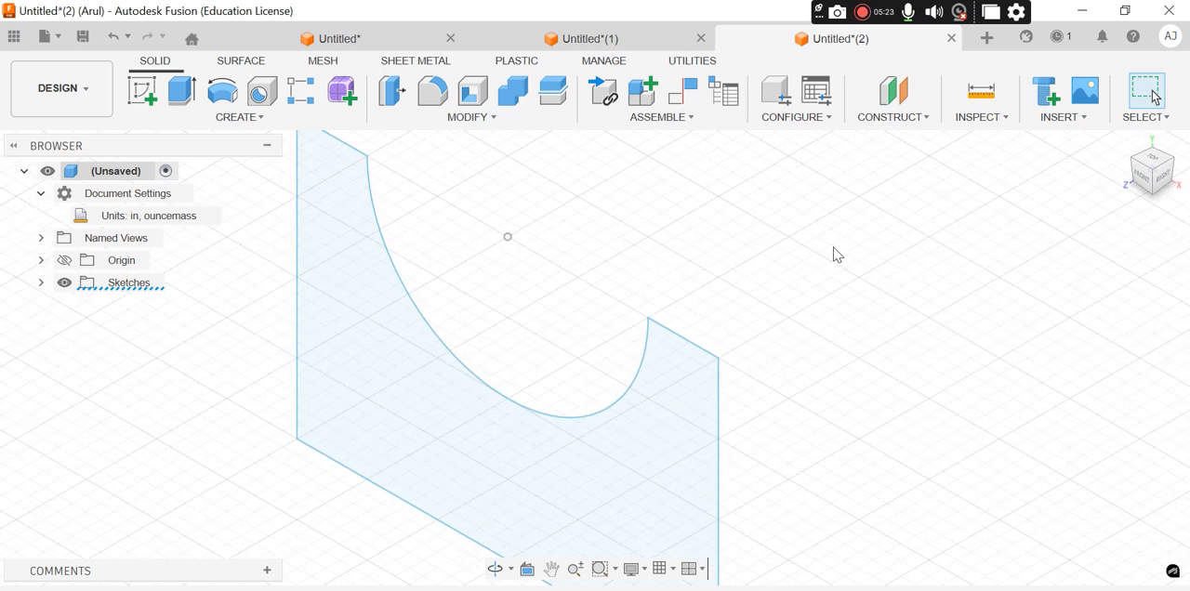
scroll(835, 255, "down", 3)
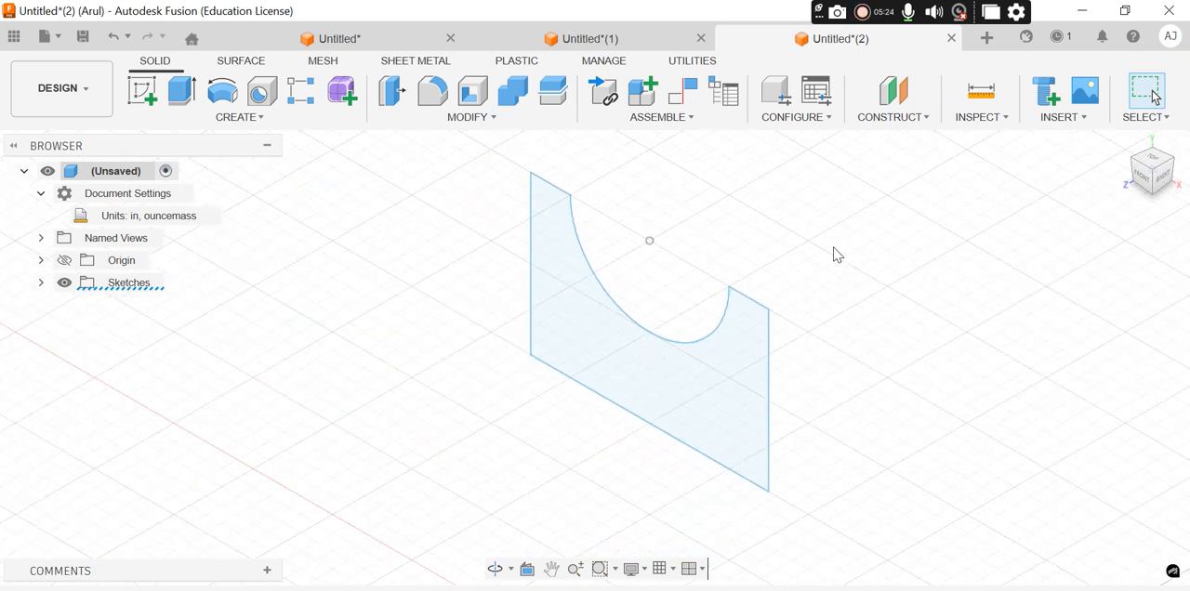
left_click(676, 389)
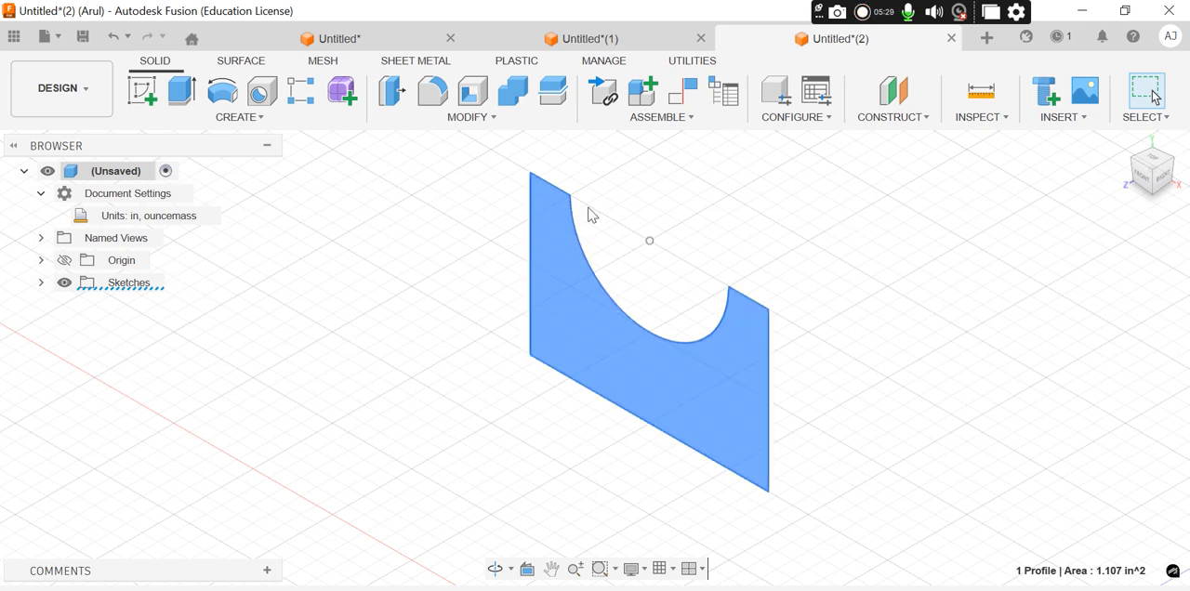
left_click(183, 92)
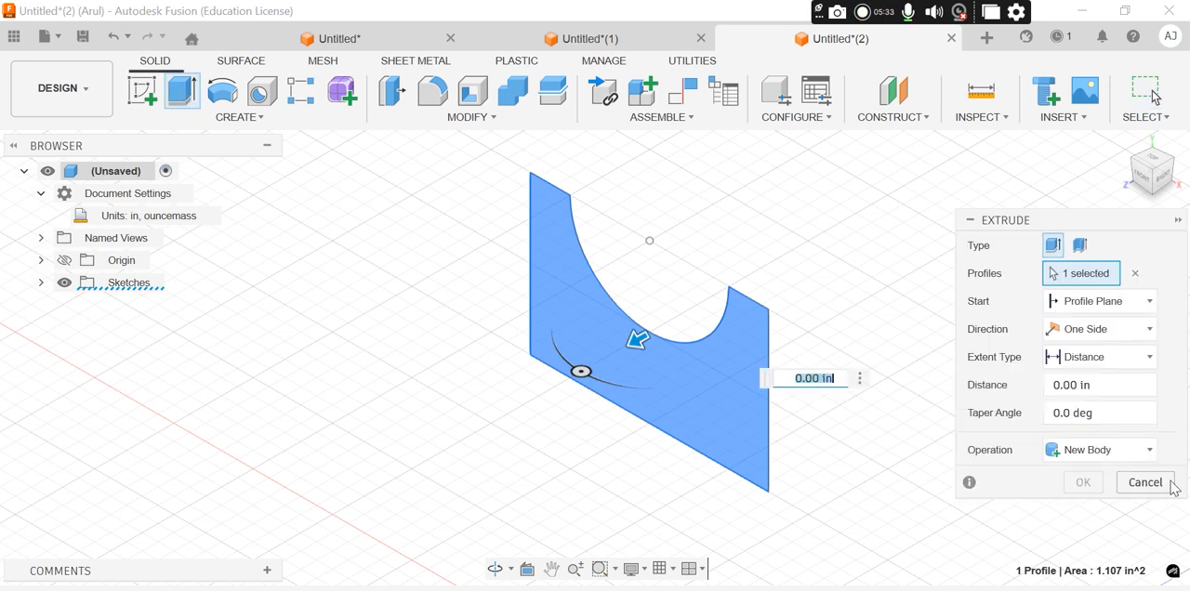
left_click(1053, 385)
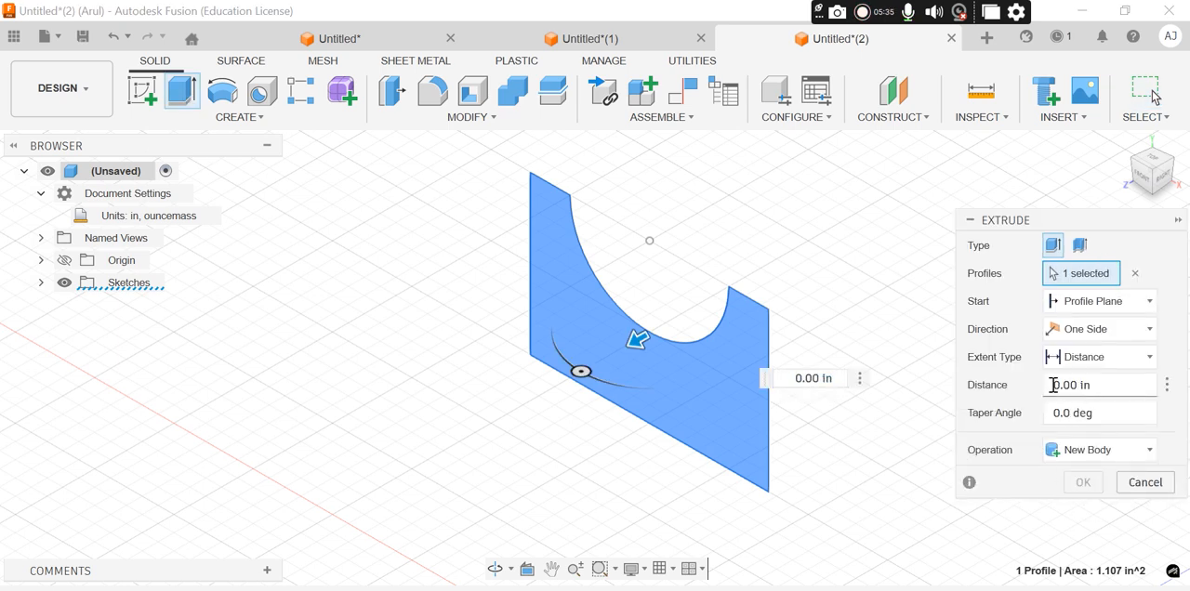
key("alt+Tab")
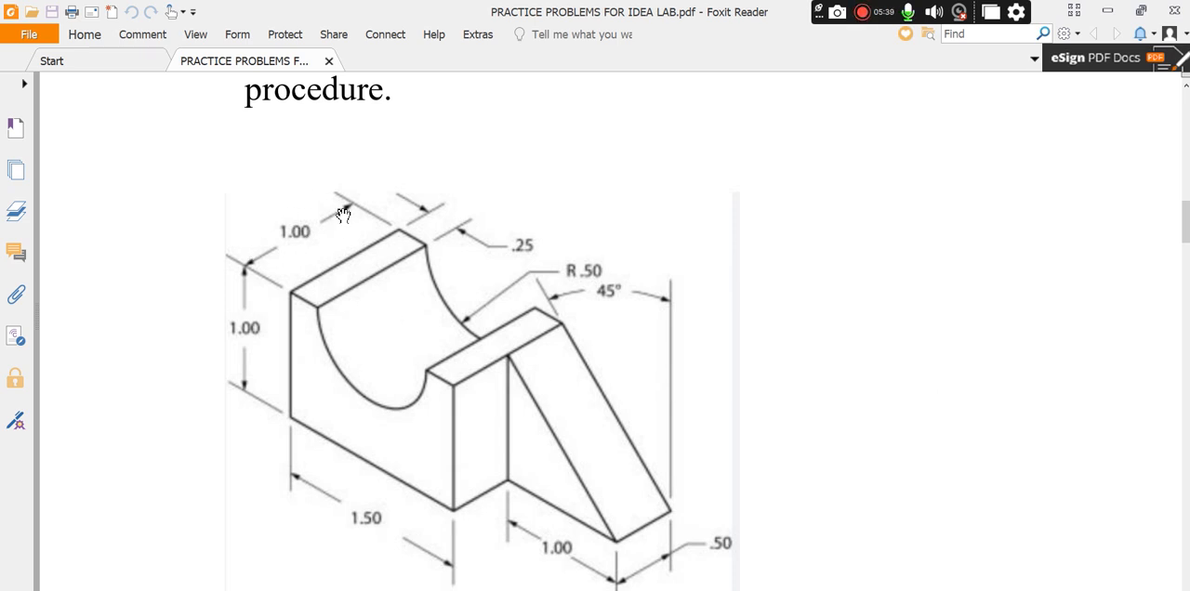
key("alt+Tab")
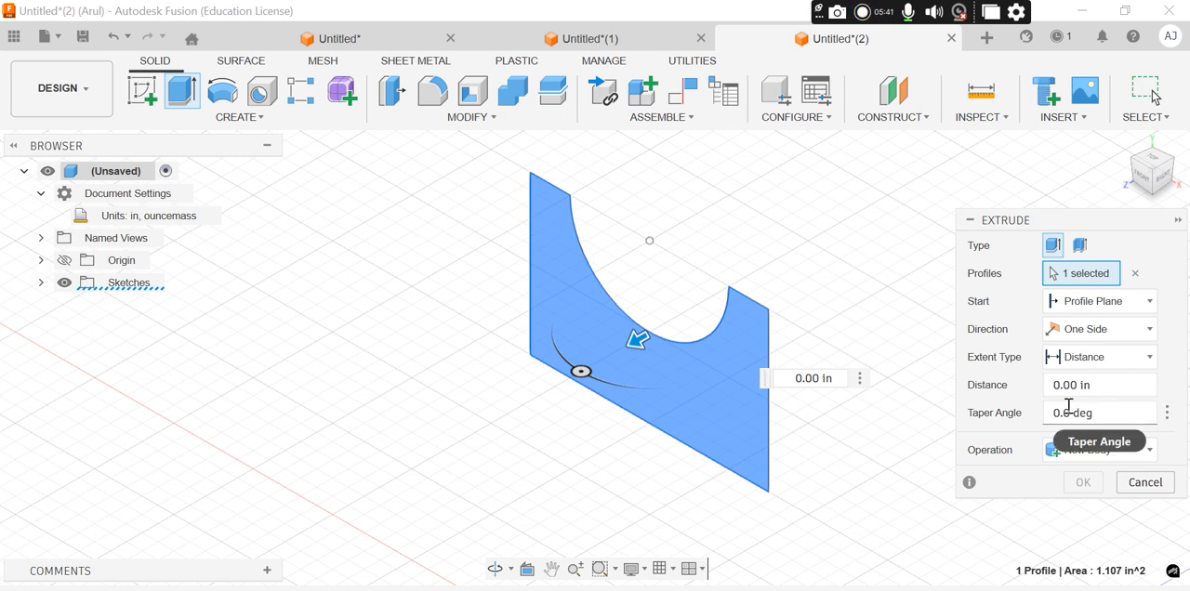
type("1")
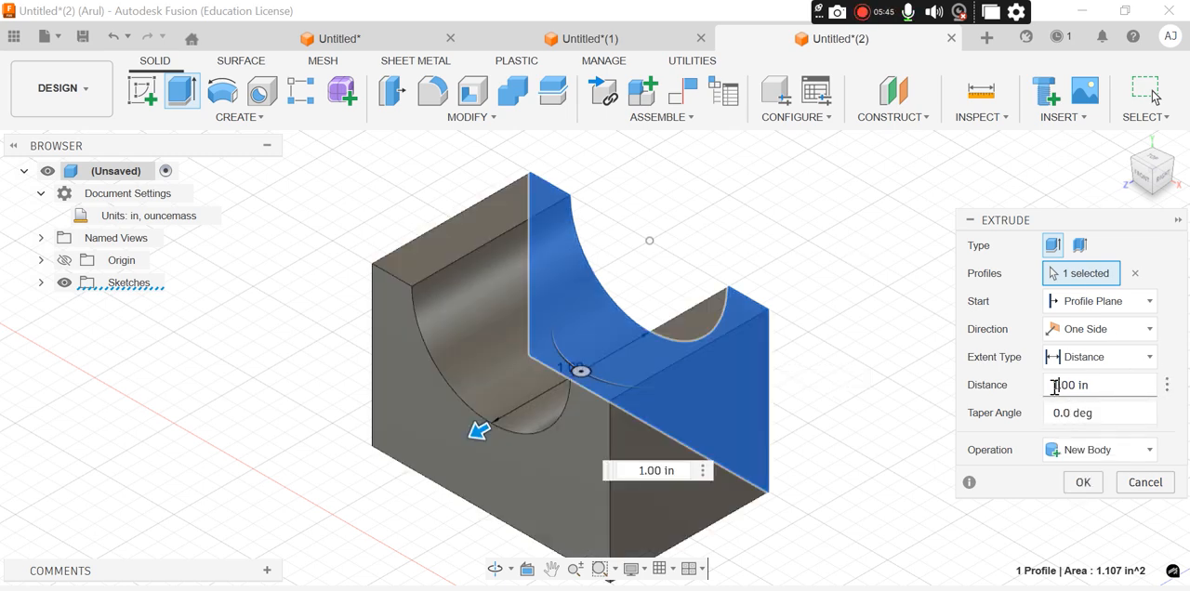
left_click(1083, 482)
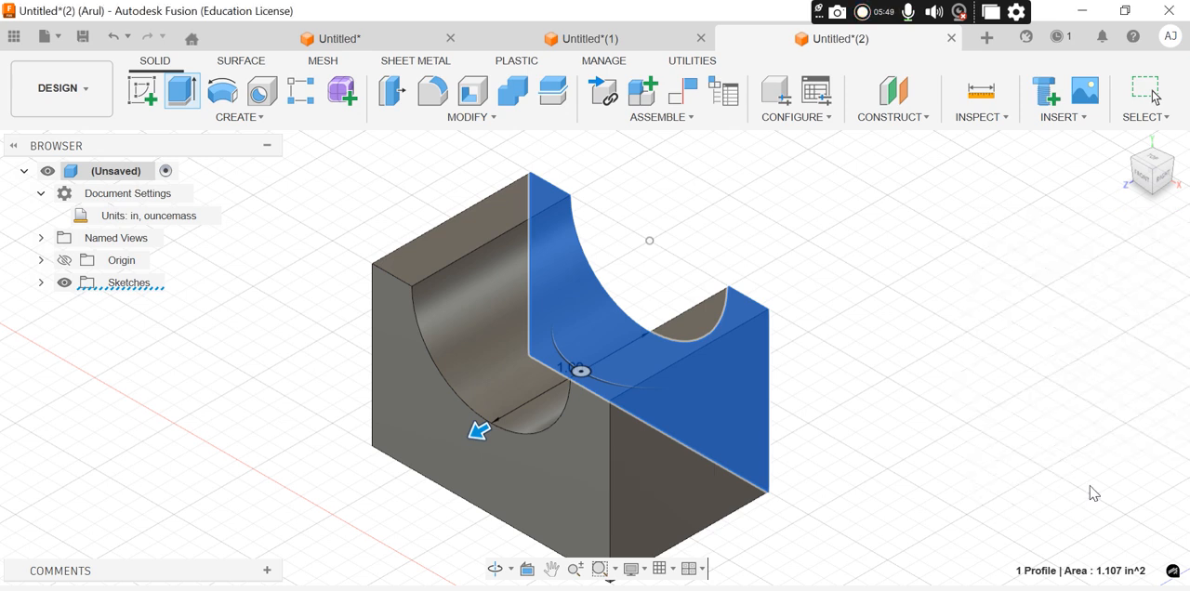
Check the wedge in the PDF drawing and start a sketch on the block's notched front face
scroll(976, 292, "up", 2)
scroll(856, 290, "down", 3)
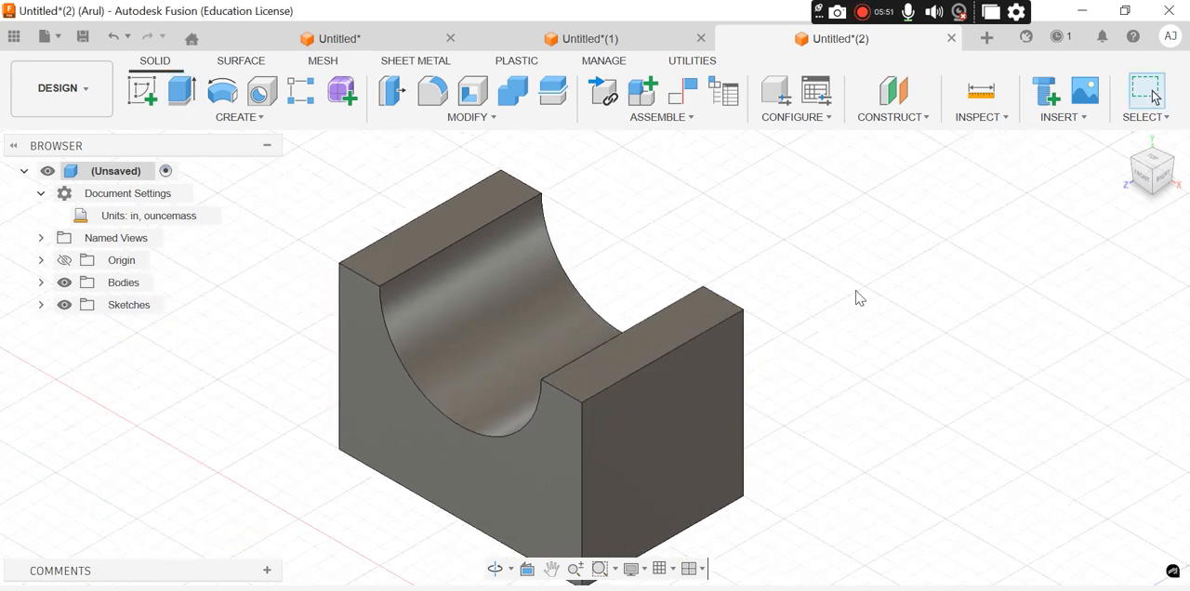
key("alt+Tab")
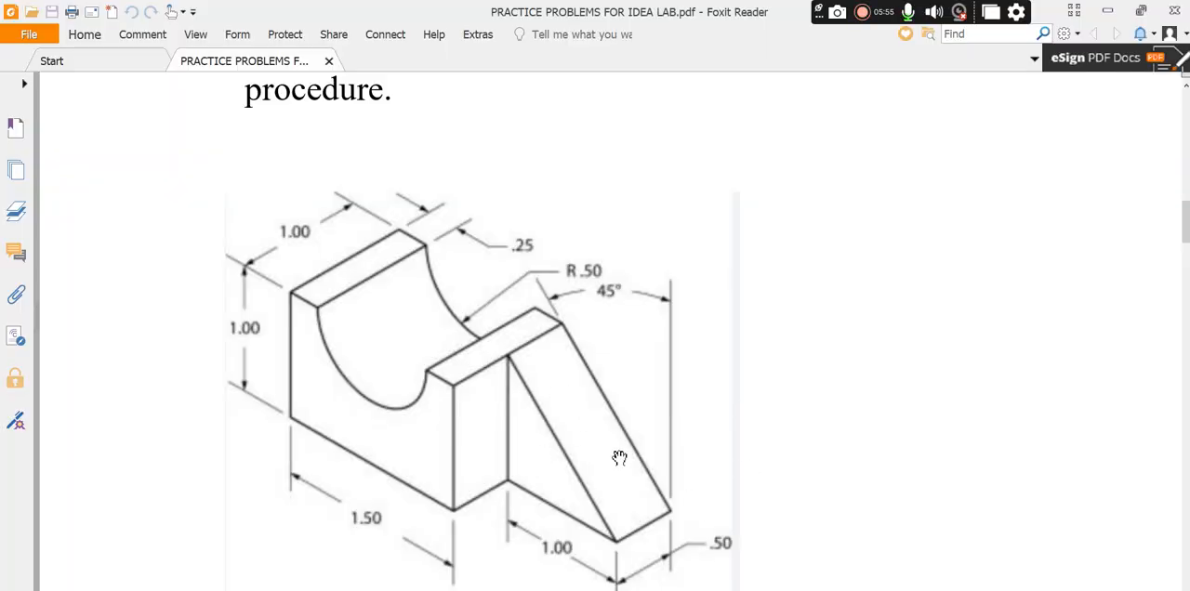
key("alt+Tab")
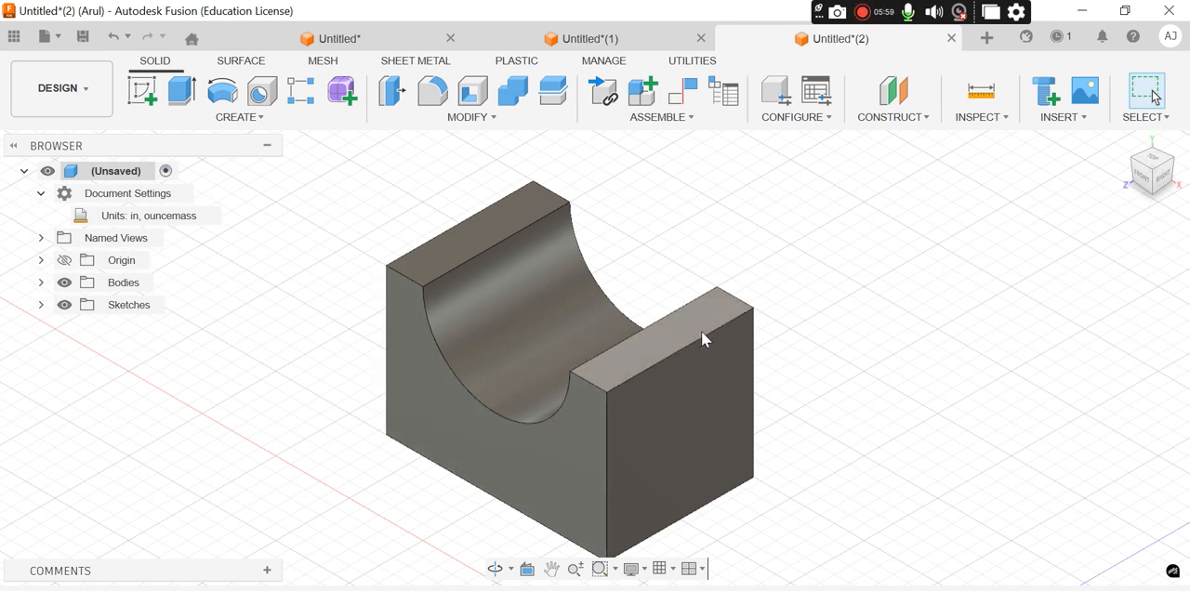
key("alt+Tab")
left_click(561, 474)
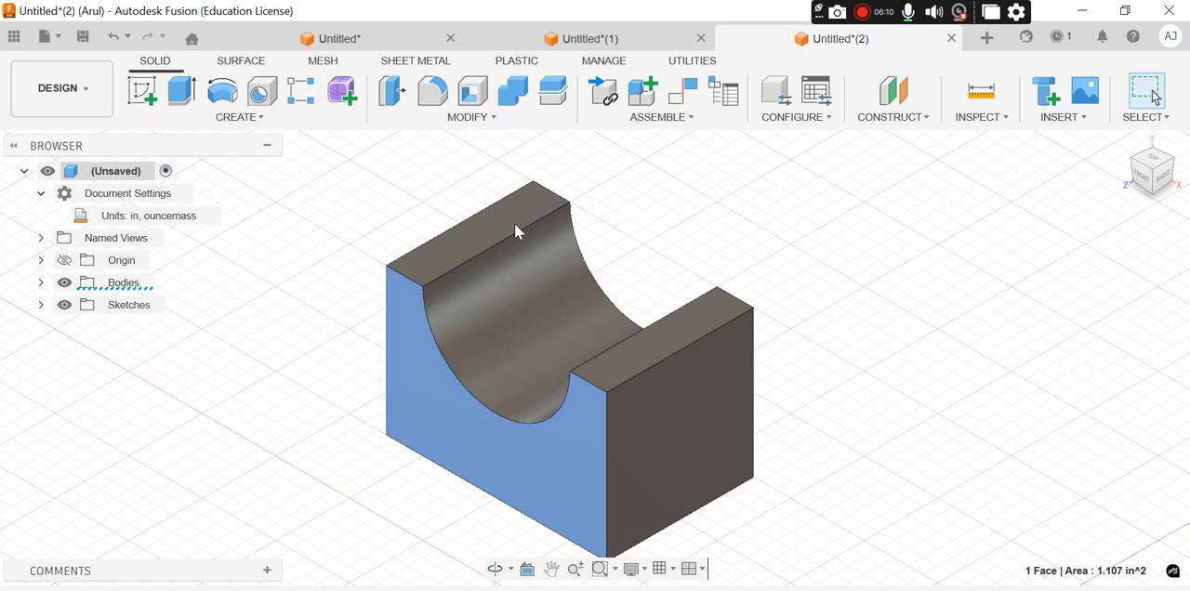
left_click(147, 94)
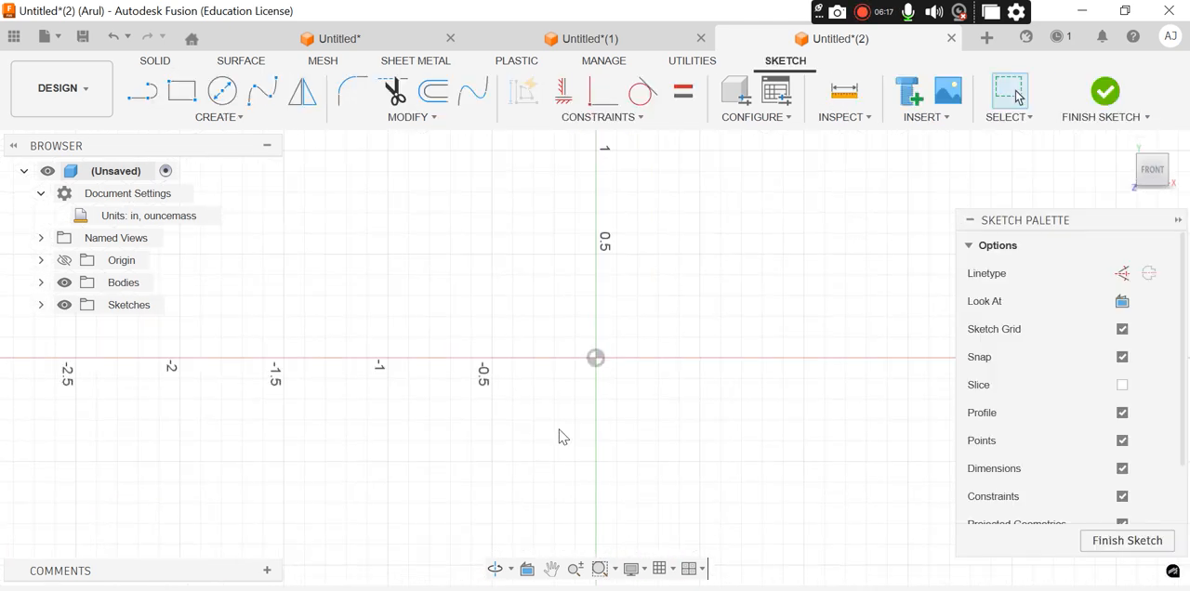
left_click(553, 569)
mouse_move(483, 239)
left_mouse_down()
mouse_move(779, 464)
mouse_move(579, 505)
mouse_move(530, 564)
left_mouse_up()
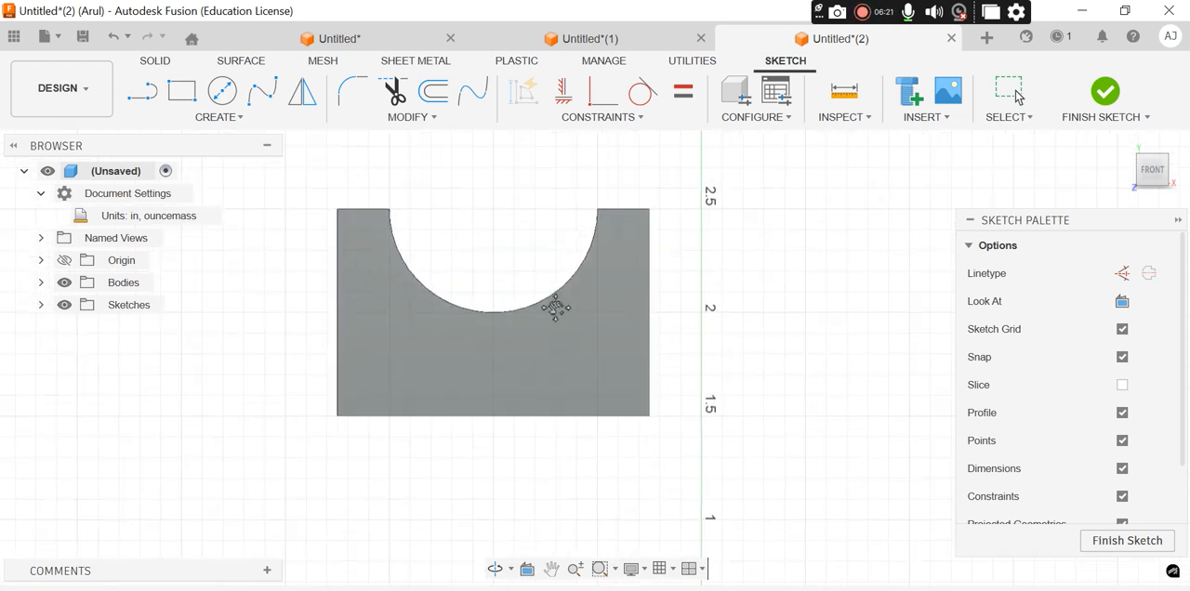
left_click_drag(538, 235, 509, 315)
key("Escape")
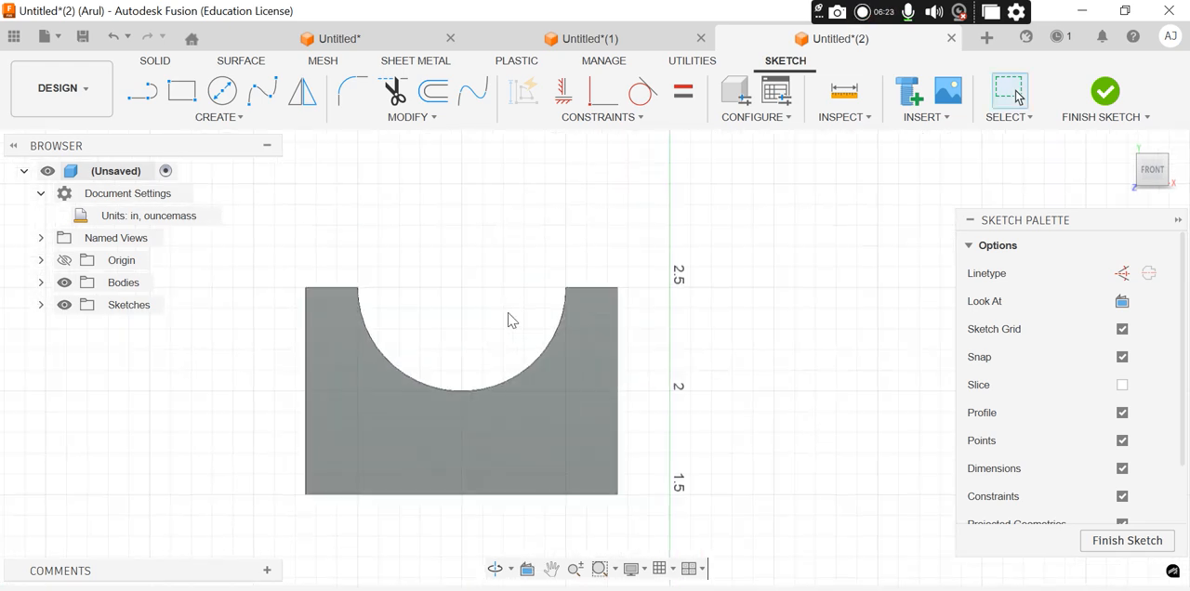
Draw a 1 in horizontal line outward to the right from the front face's lower right corner
left_click(141, 91)
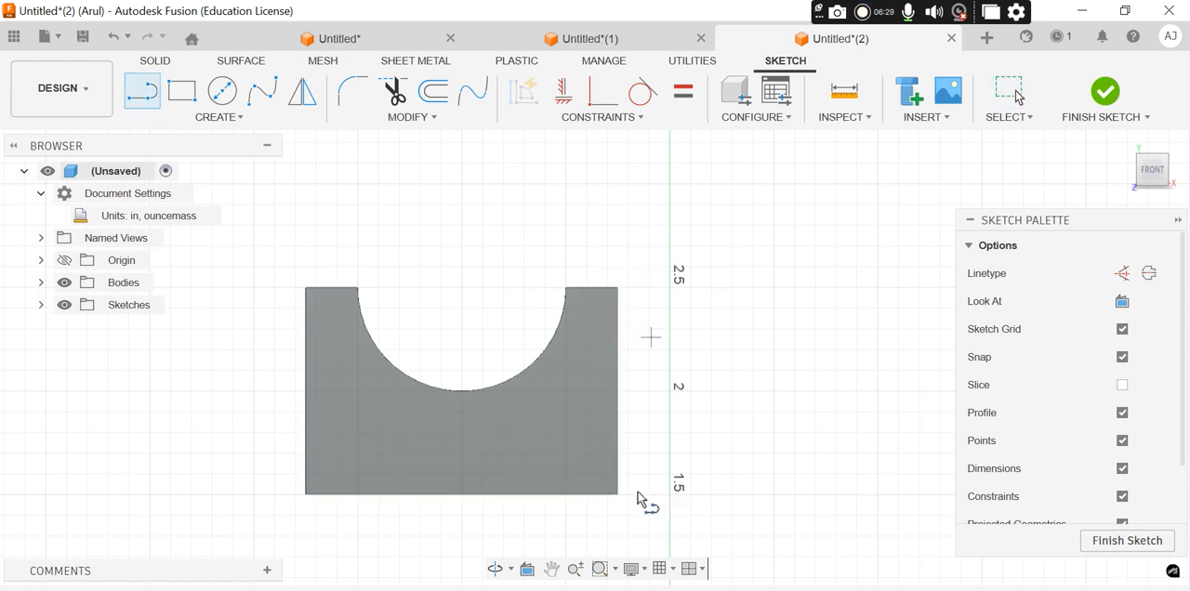
left_click(619, 495)
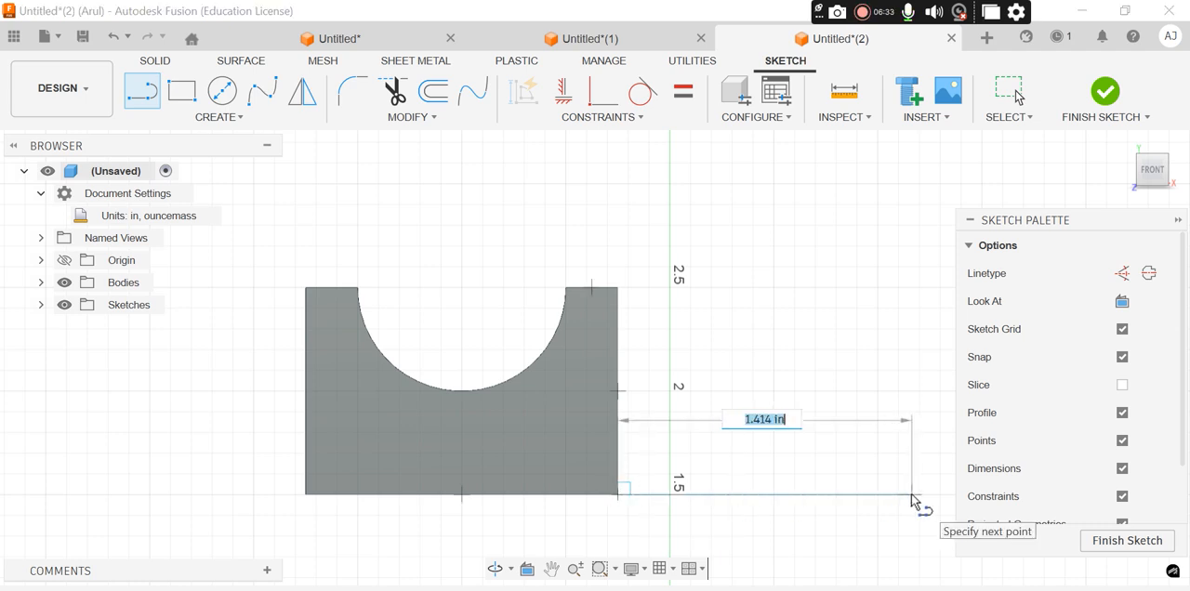
key("alt+Tab")
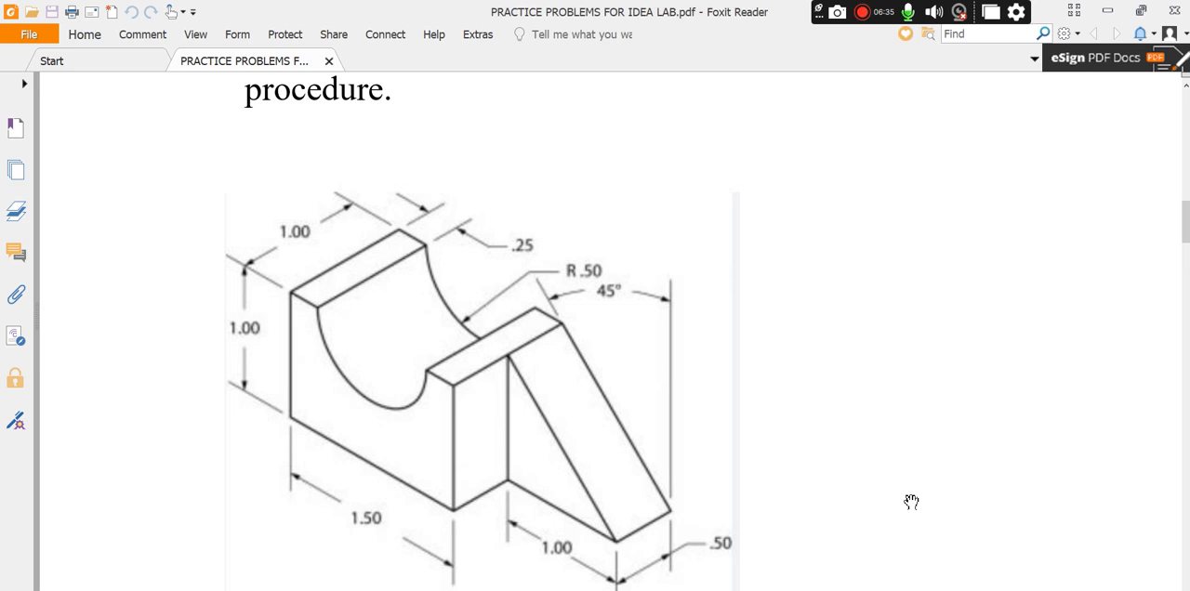
key("alt+Tab")
type("1")
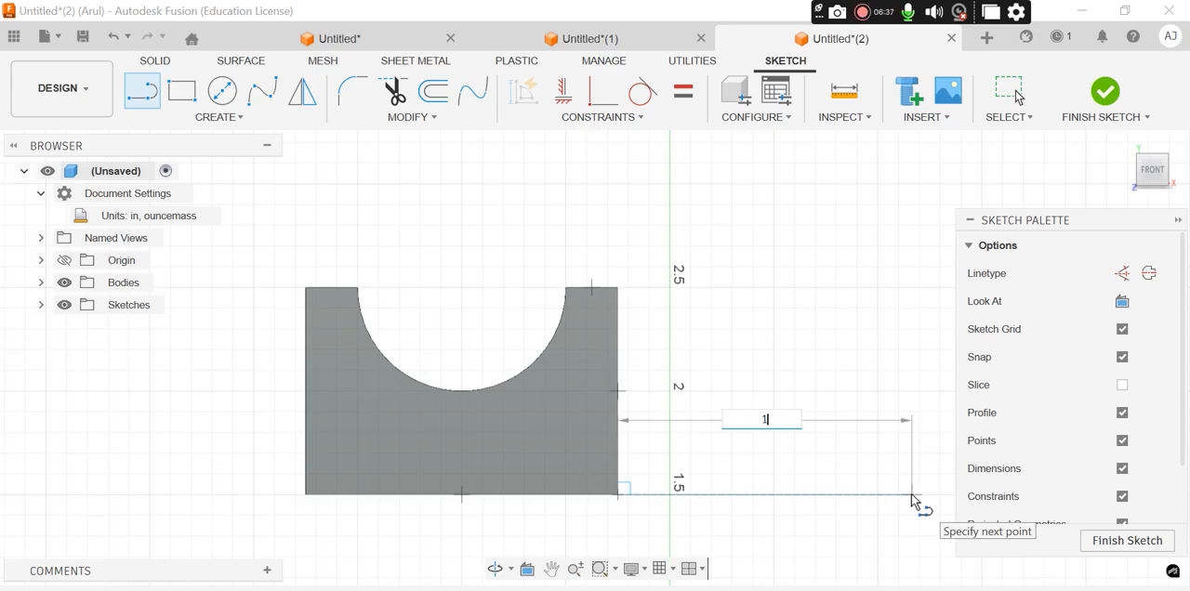
key("Return")
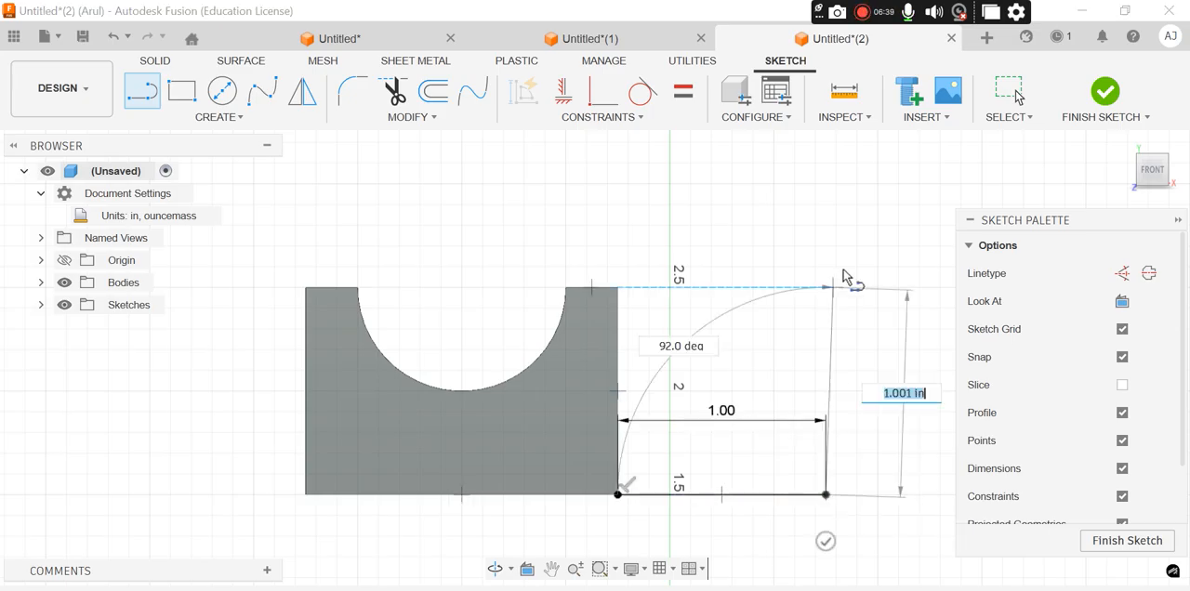
Close the wedge triangle with a sloped line to the block's upper right corner and a vertical line down its right edge
left_click(617, 289)
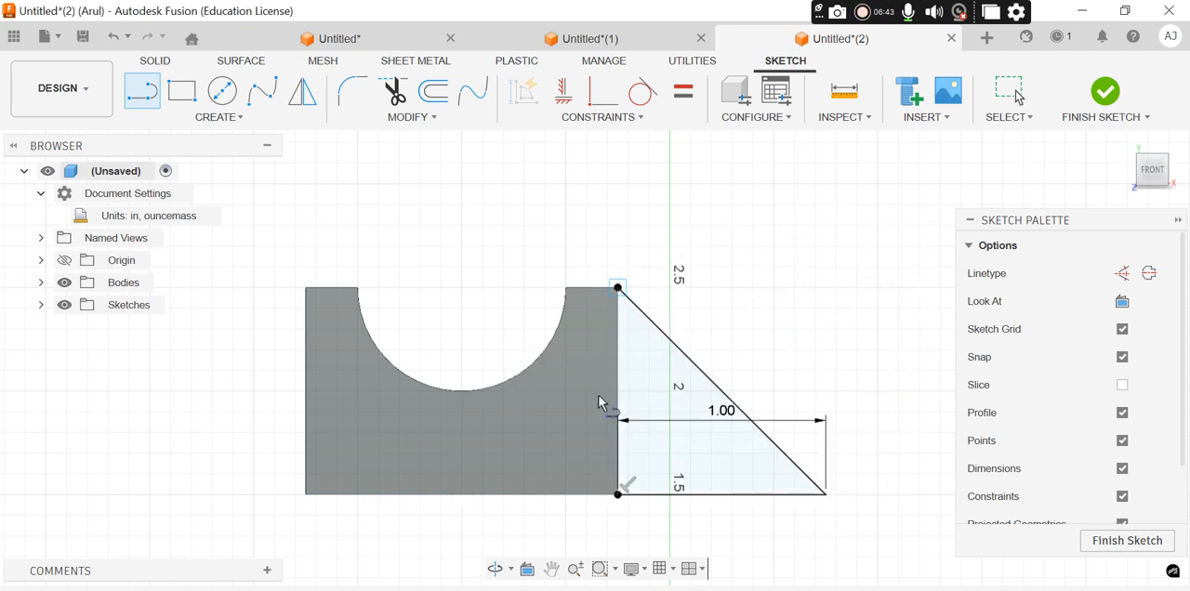
left_click(617, 288)
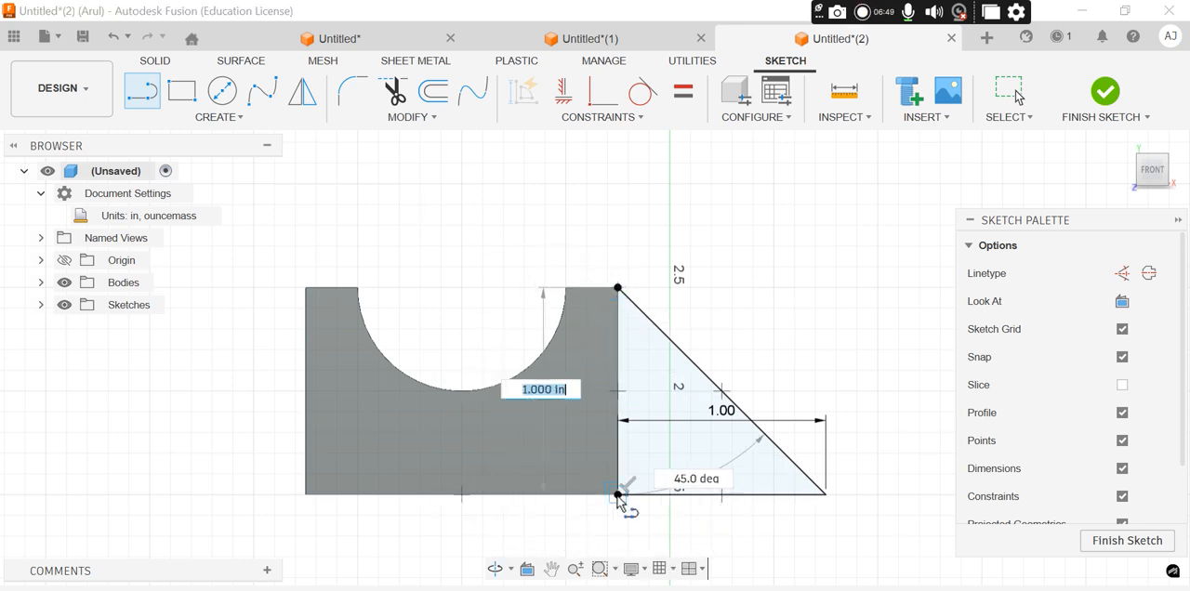
left_click(618, 494)
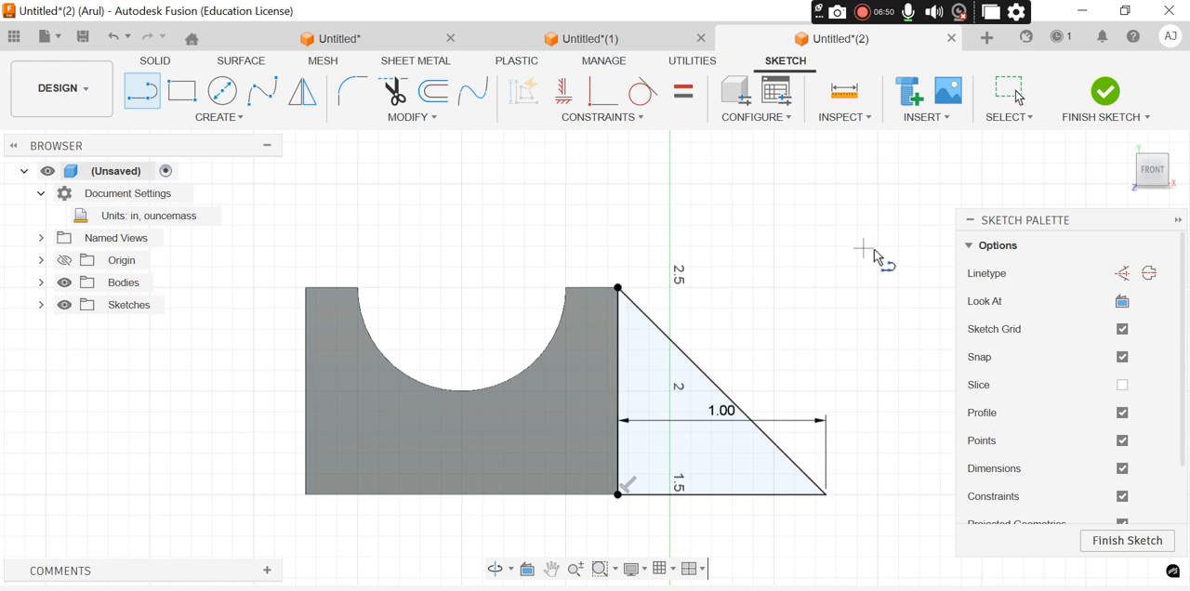
Finish the wedge triangle sketch on the block's front face
left_click(1106, 94)
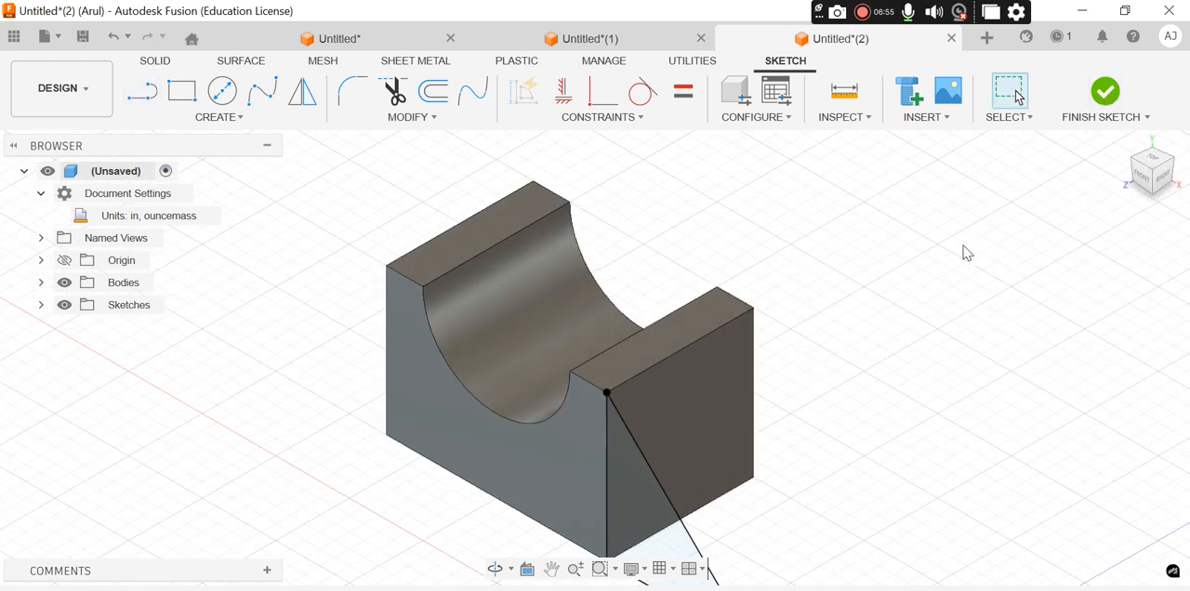
scroll(938, 257, "up", 1)
scroll(927, 254, "down", 2)
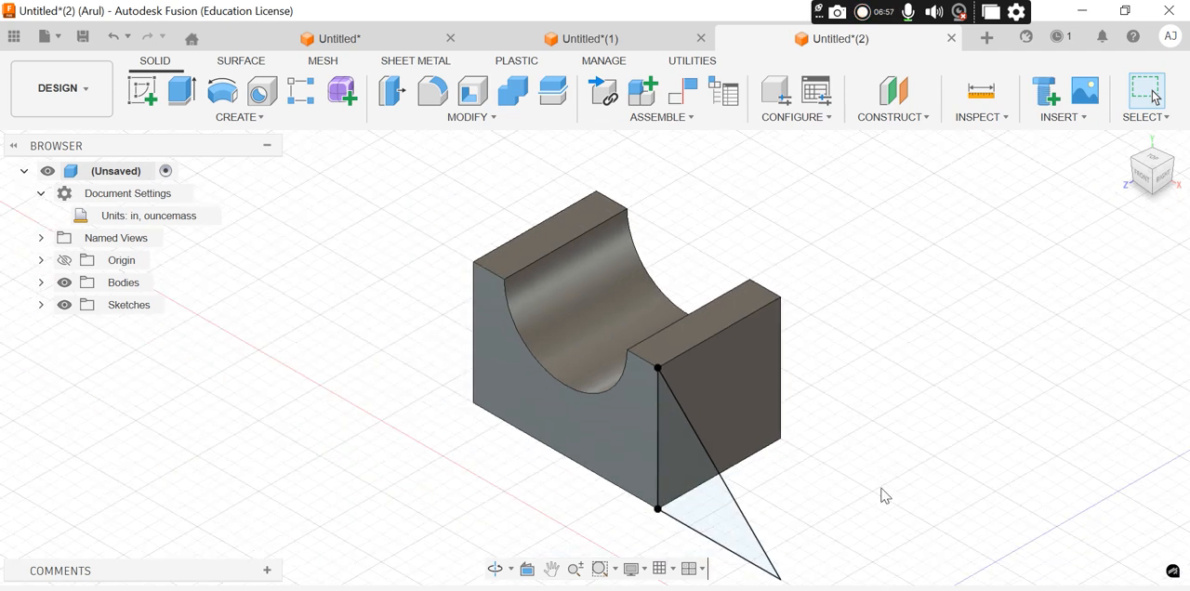
Extrude the wedge triangle 0.5 in to one side from its profile plane as a new body
left_click(703, 529)
left_click(704, 496)
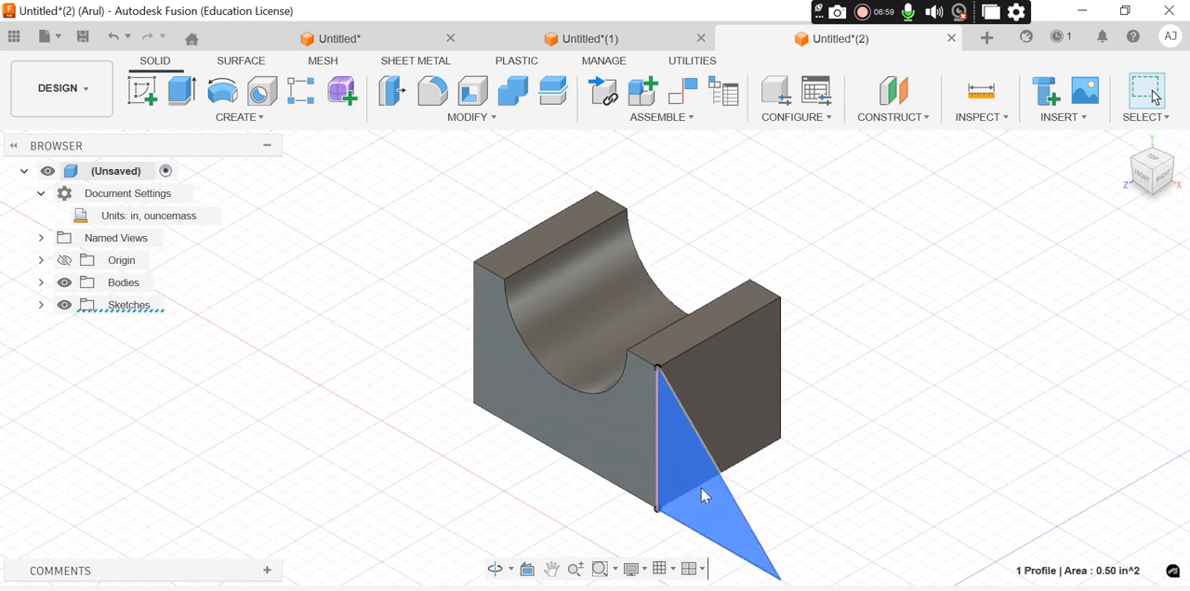
left_click(182, 92)
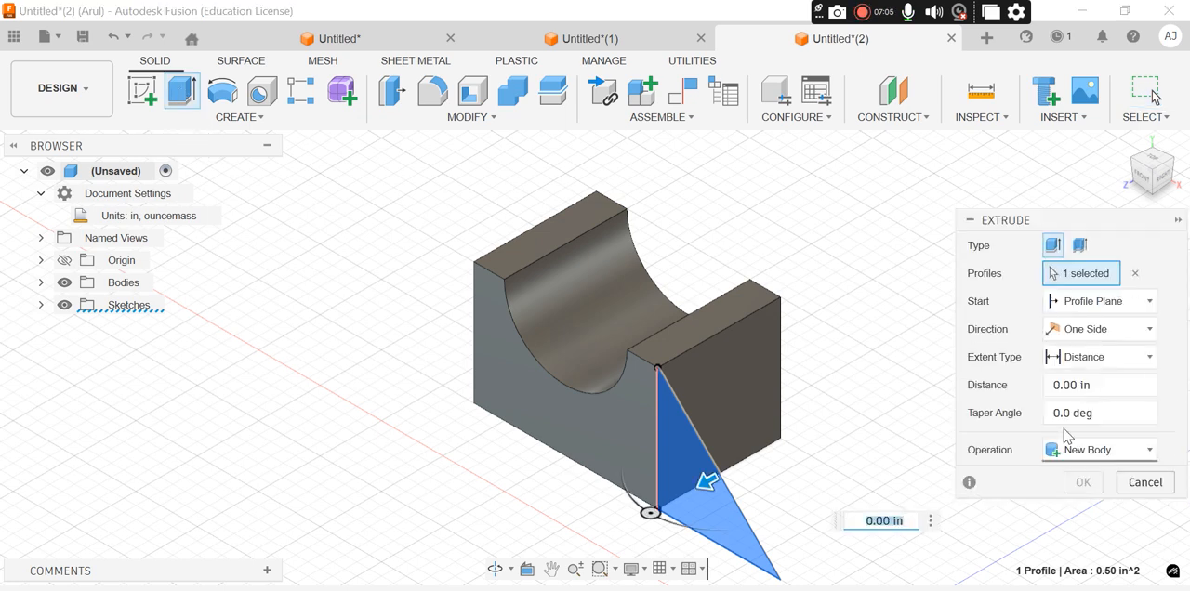
left_click(1055, 388)
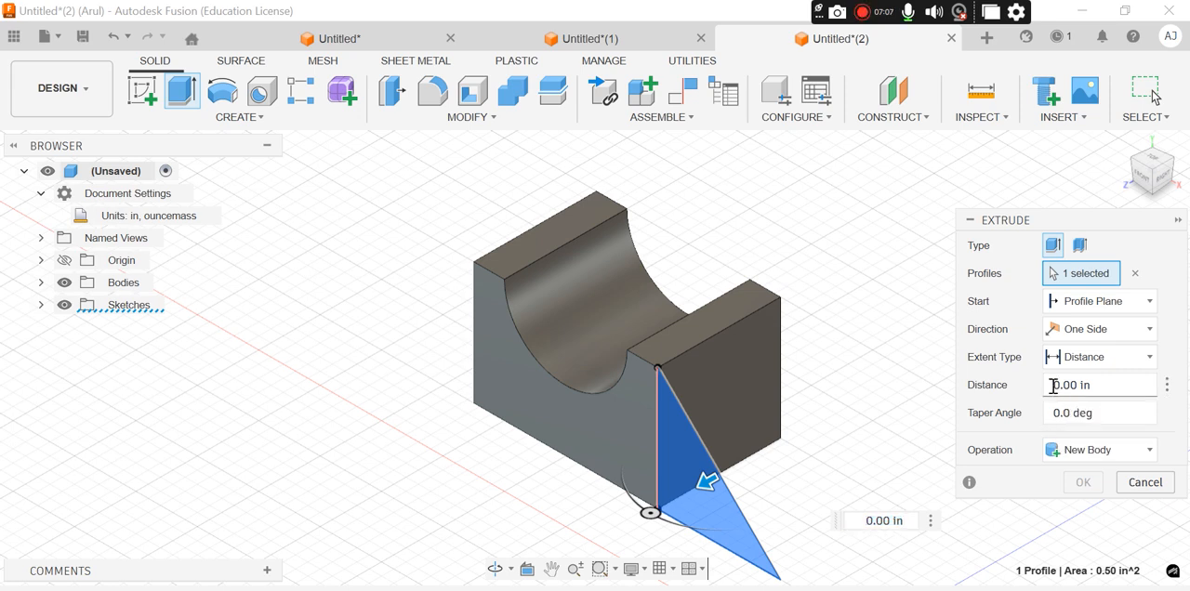
key("alt+Tab")
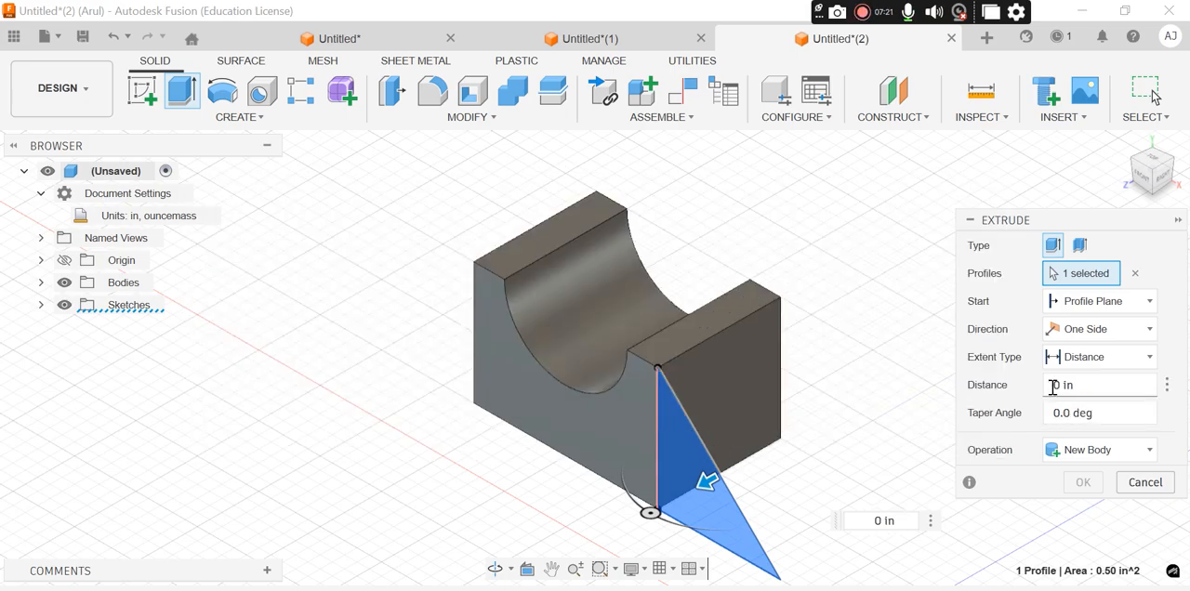
left_click(1053, 386)
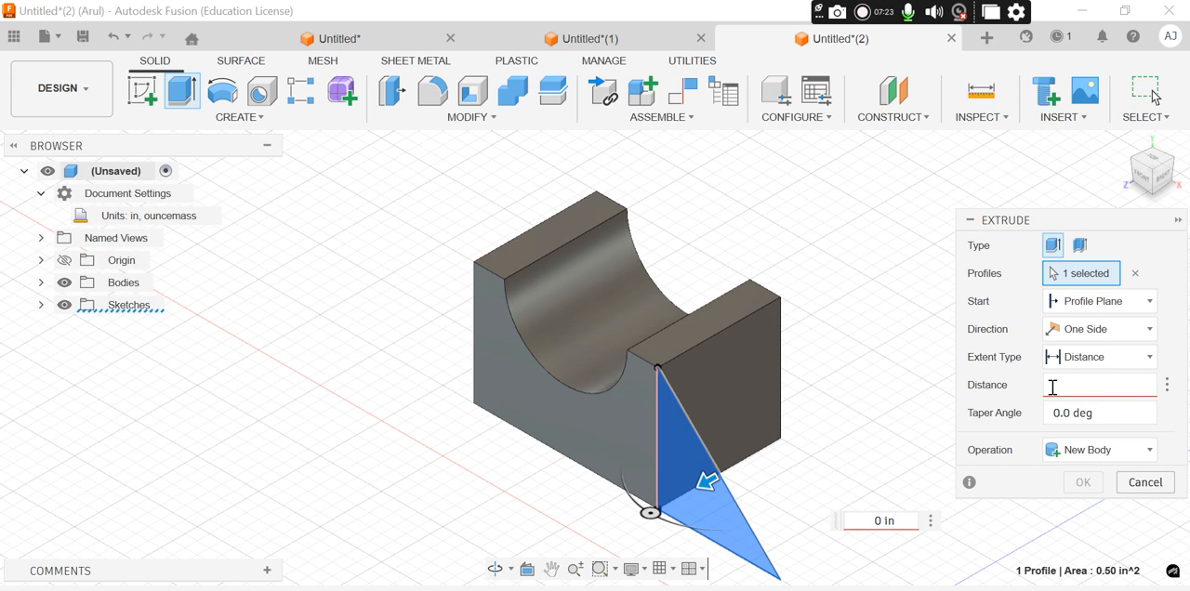
type("0.5")
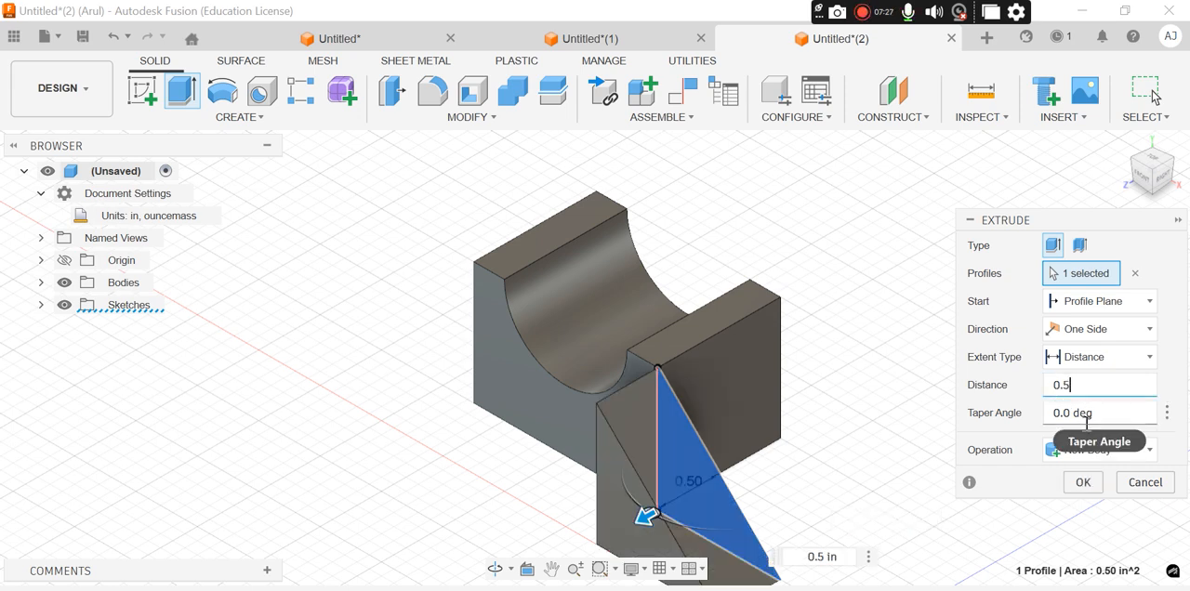
left_click(1084, 483)
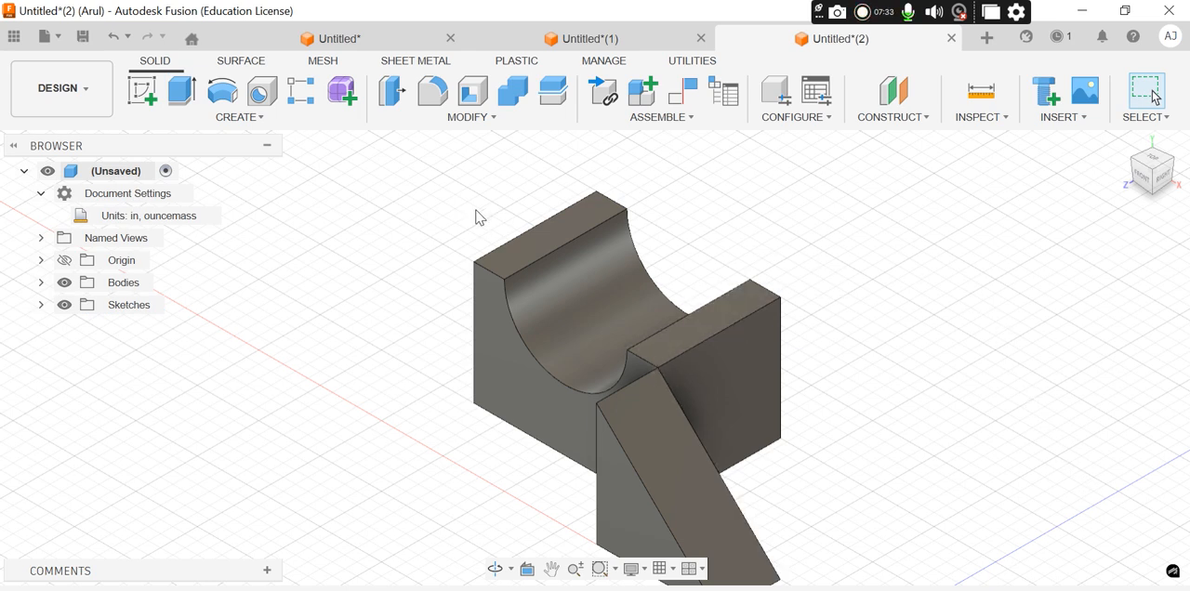
Align the wedge body from its upper corner at the block's front face to the block's upper rear right corner
left_click(478, 120)
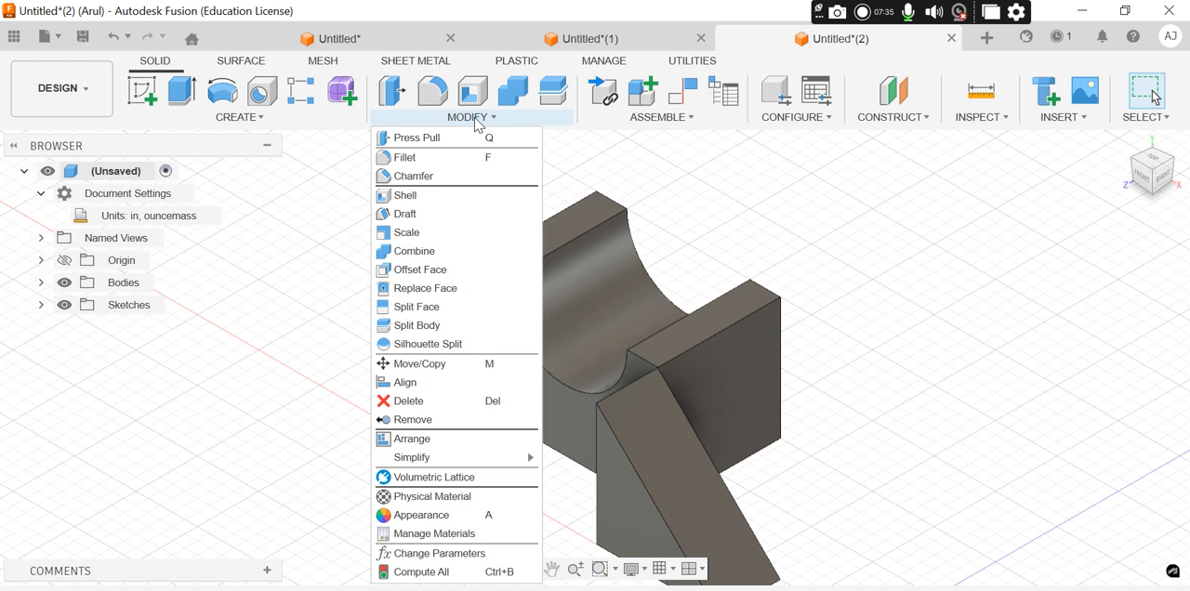
left_click(479, 122)
left_click(480, 122)
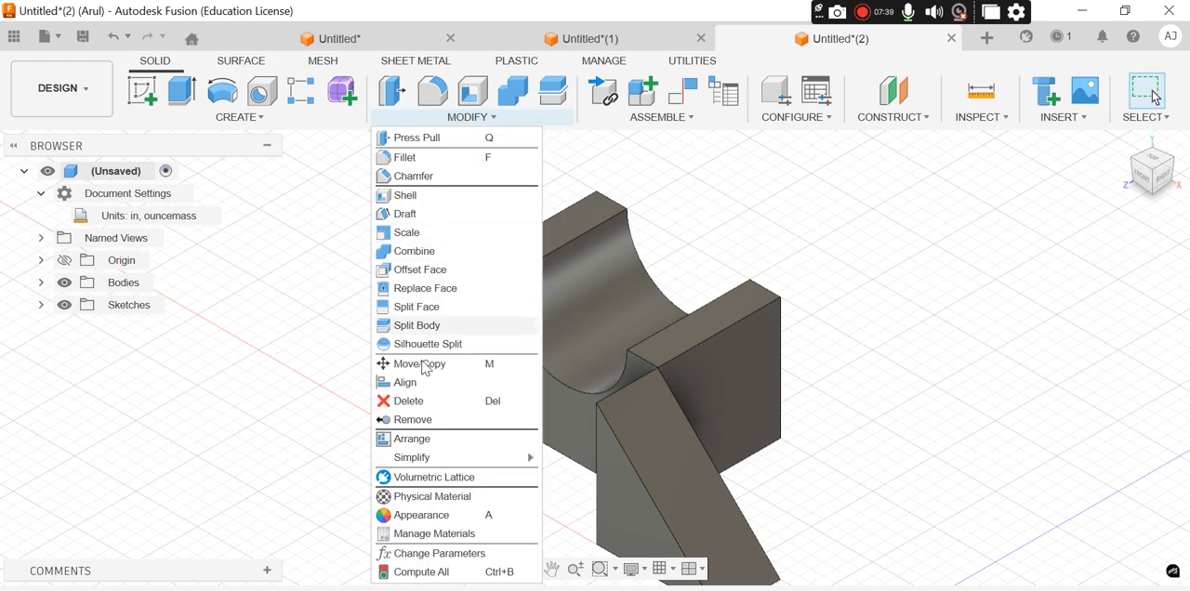
left_click(415, 394)
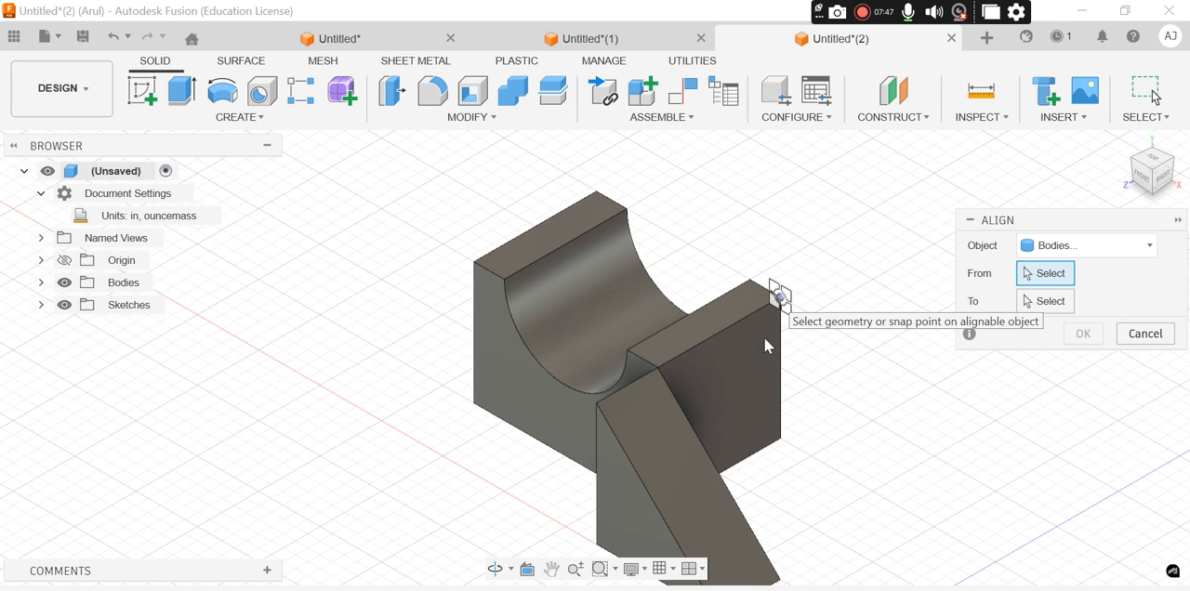
left_click(658, 368)
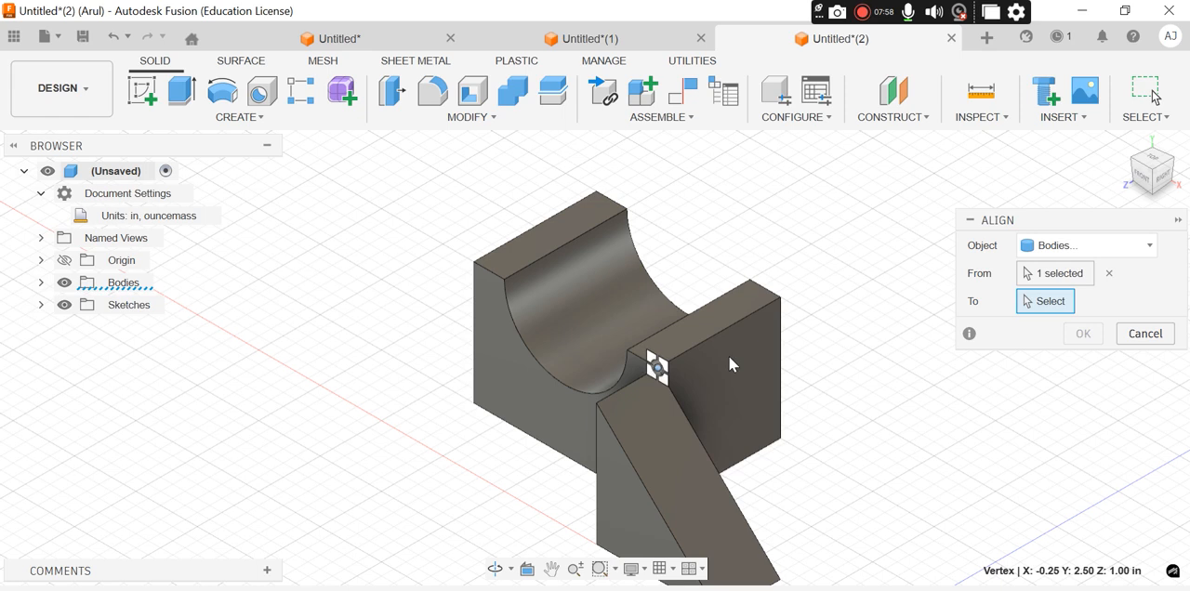
left_click(781, 299)
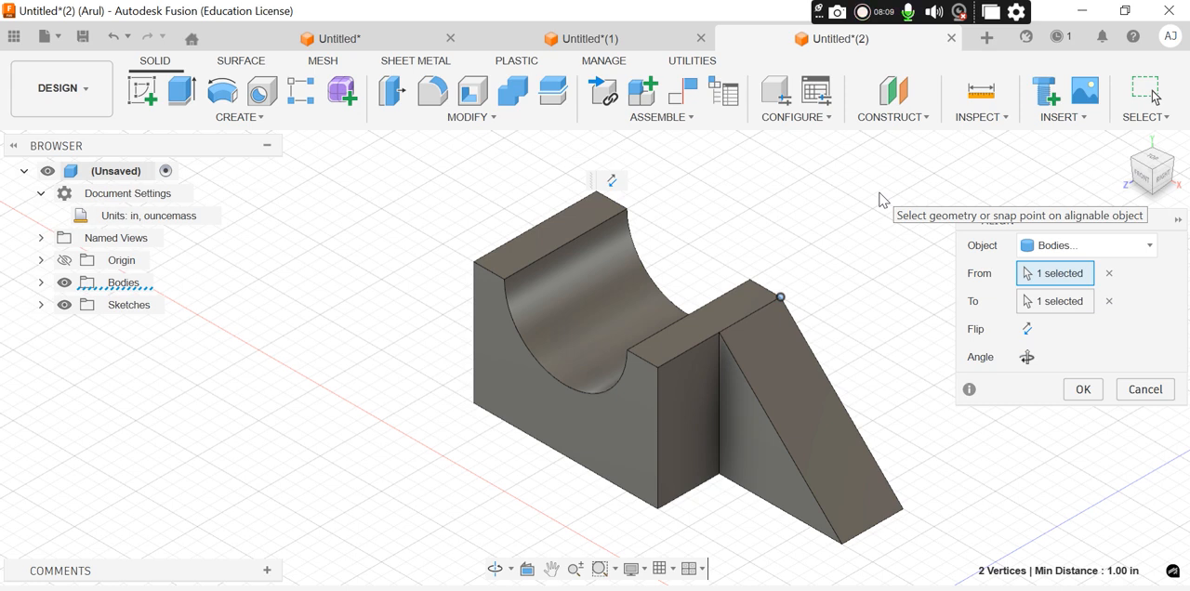
left_click(1083, 390)
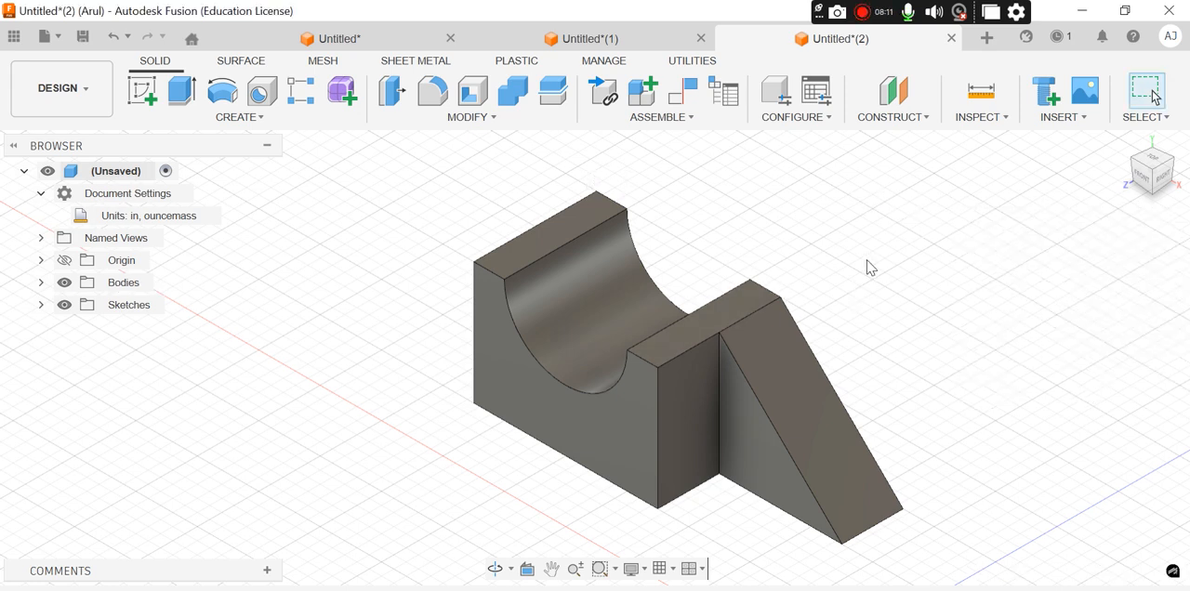
Undo the wedge alignment and the wedge extrusion, leaving only the triangle sketch beside the block
key("ctrl+z")
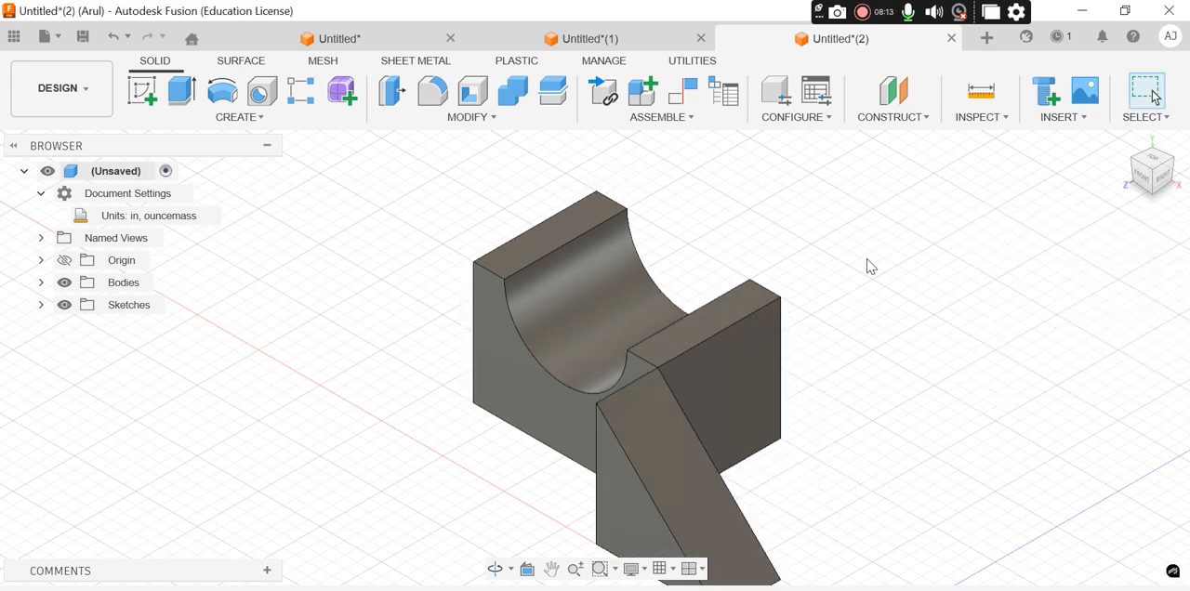
key("ctrl+z")
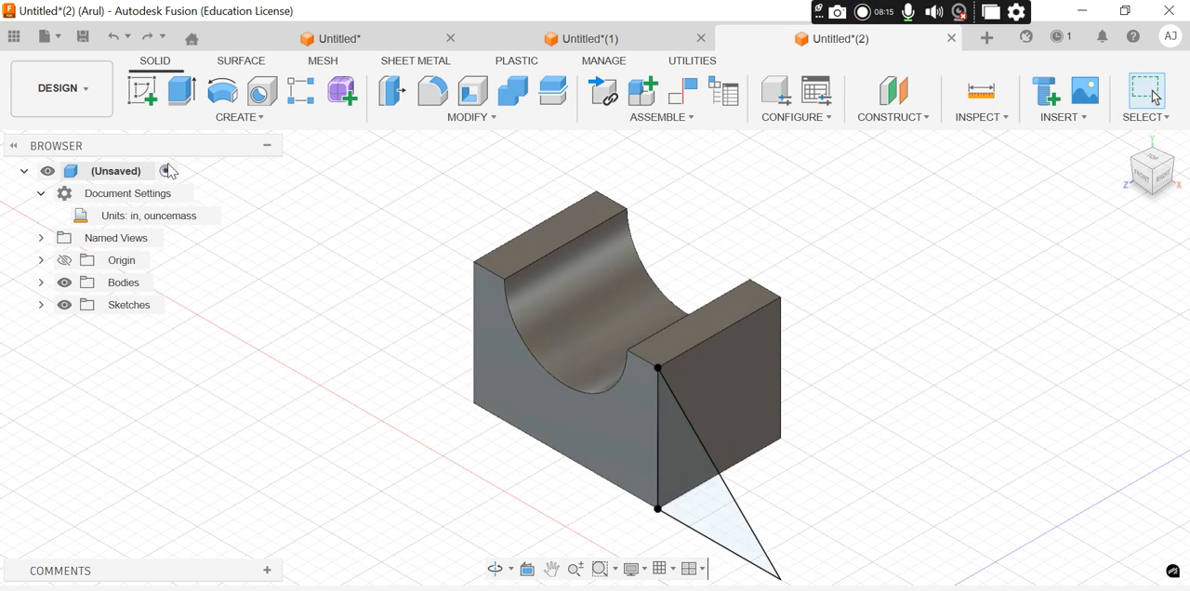
left_click(146, 39)
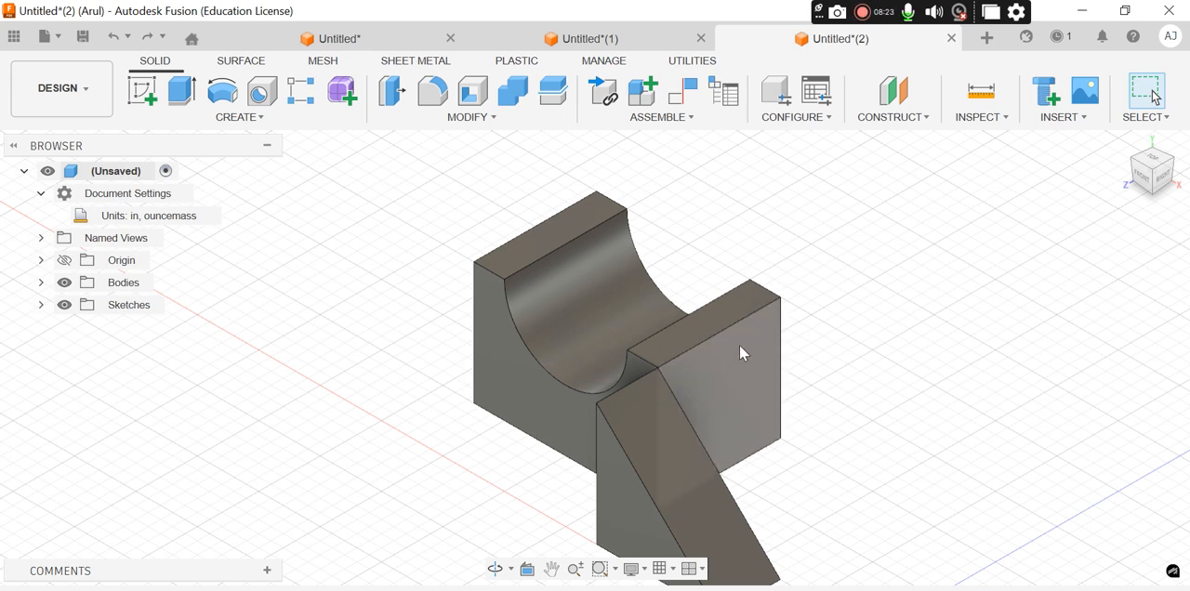
key("ctrl+z")
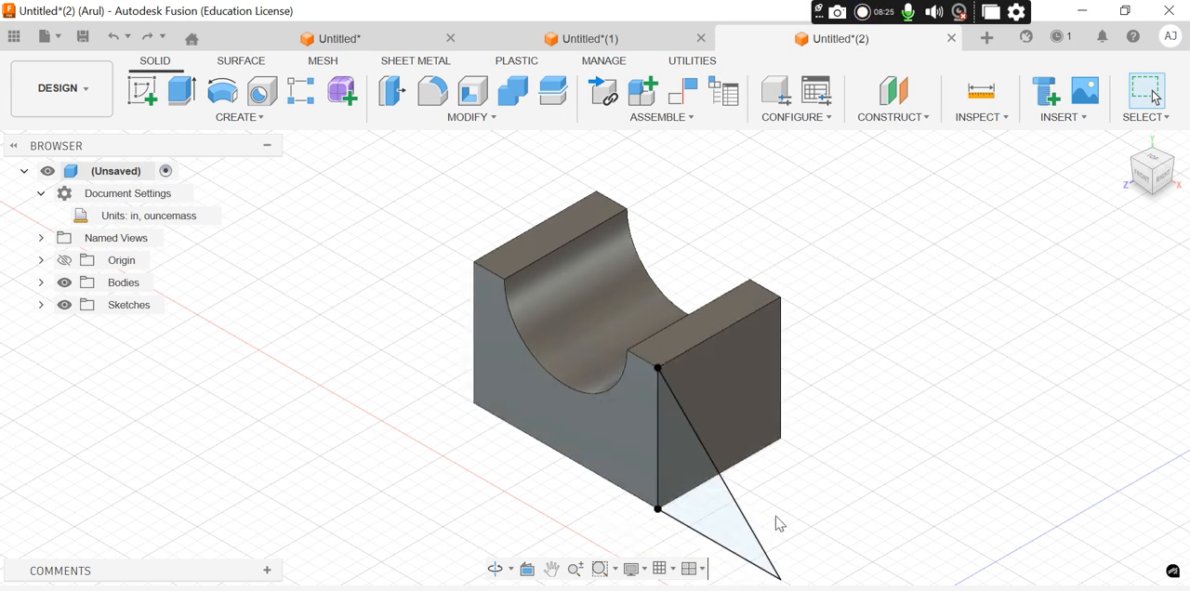
Set up a one-sided extrusion of the wedge triangle with a distance of 0.5 in, checking the wedge's position in the PDF drawing
left_click(713, 512)
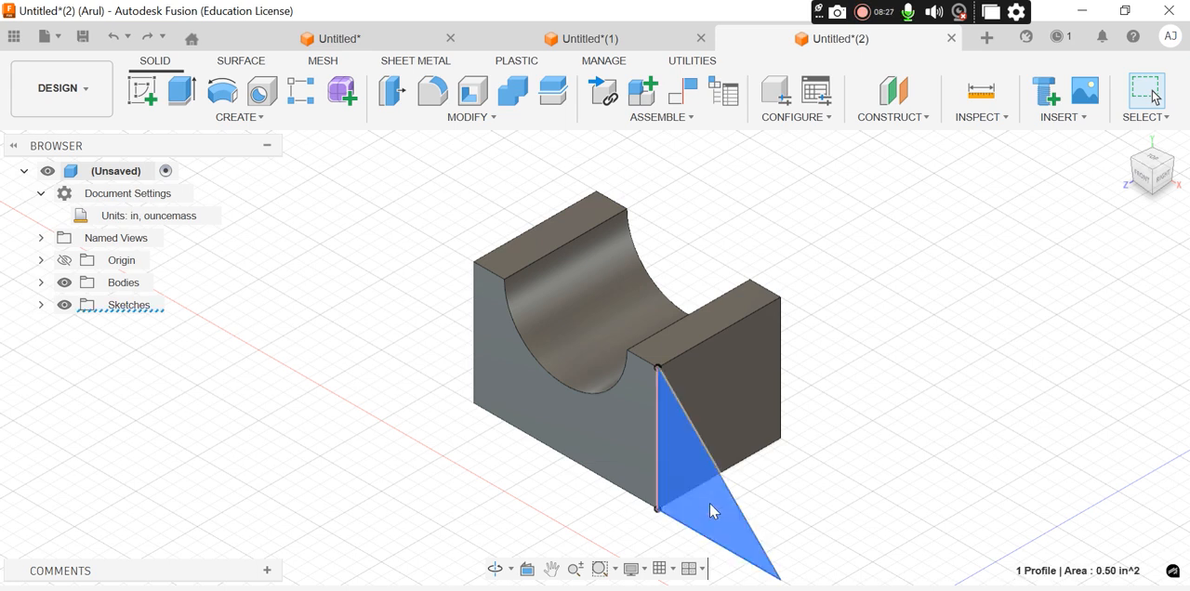
left_click(184, 91)
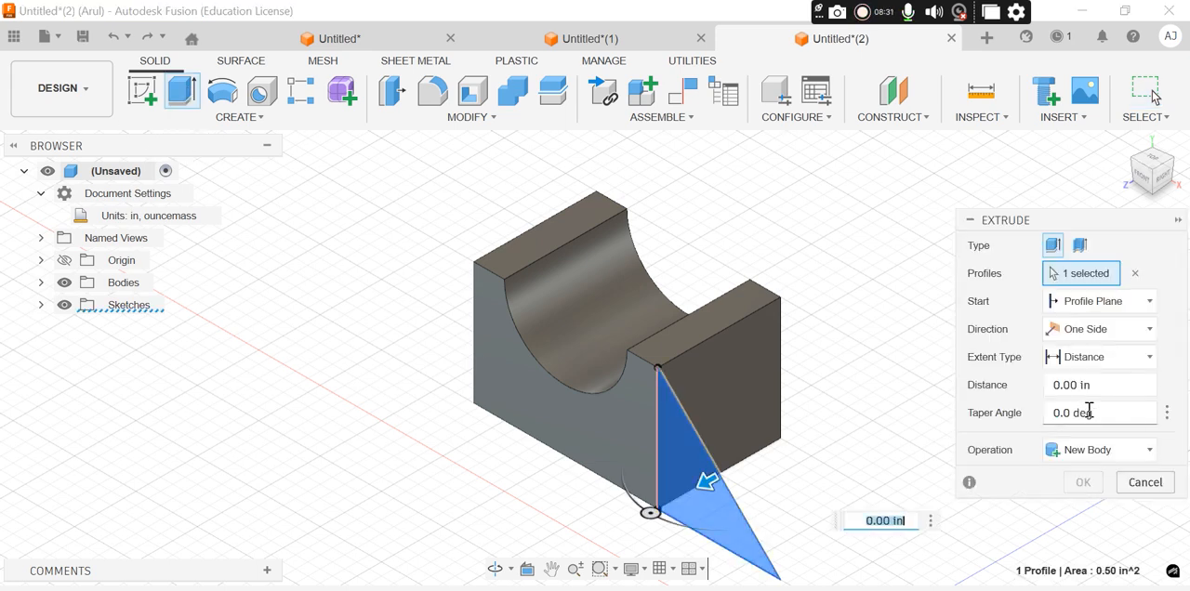
left_click(1049, 389)
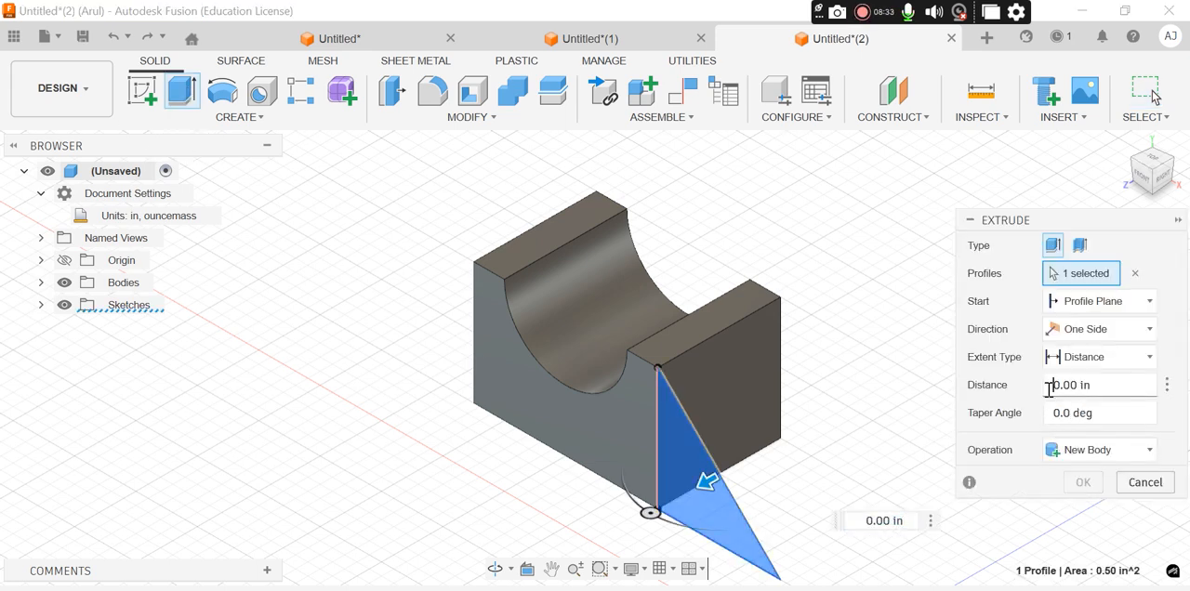
key("Delete")
key("Delete")
key("Delete")
key("Delete")
key("Delete")
key("Delete")
key("Delete")
type("0")
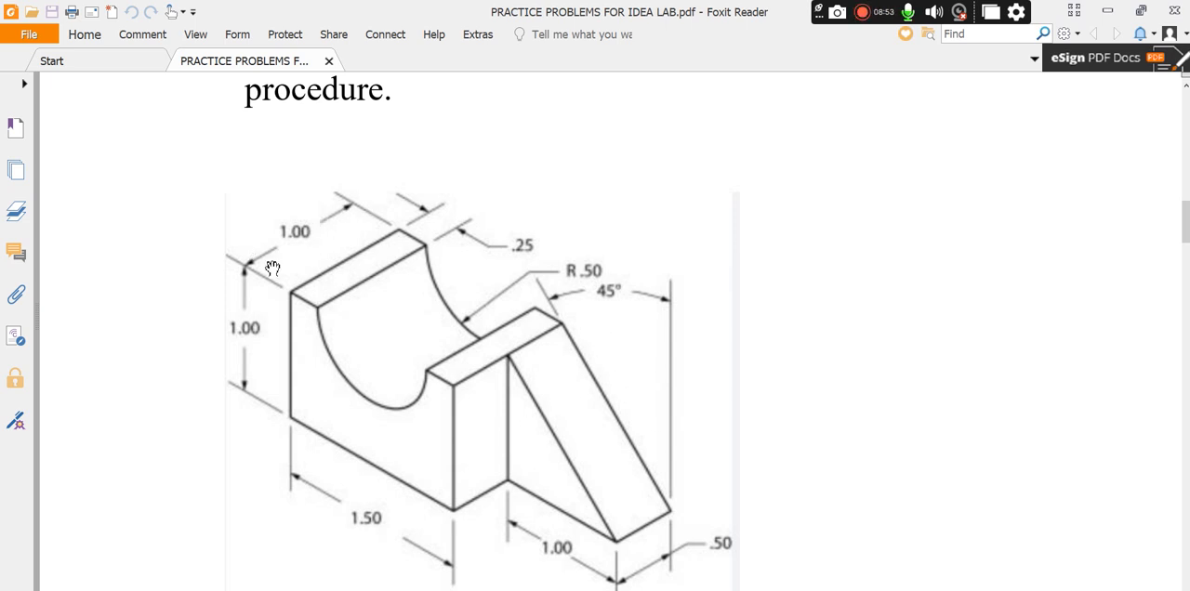
key("alt+Tab")
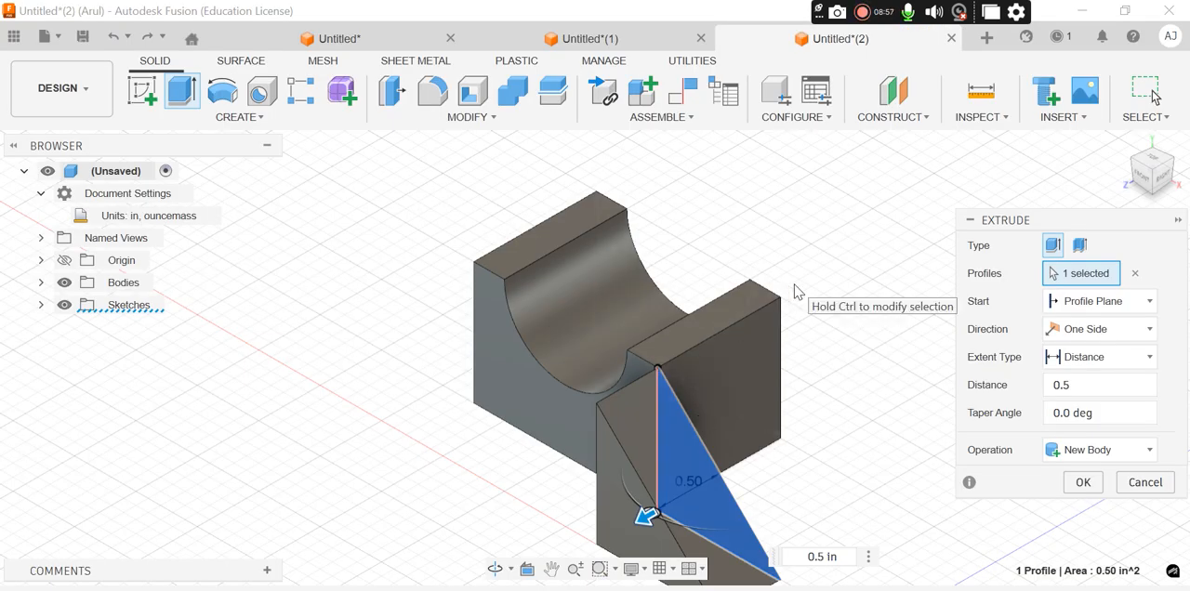
Start the wedge extrusion at an offset of -1 in from the profile plane and complete it as a join with the block
left_click(1122, 307)
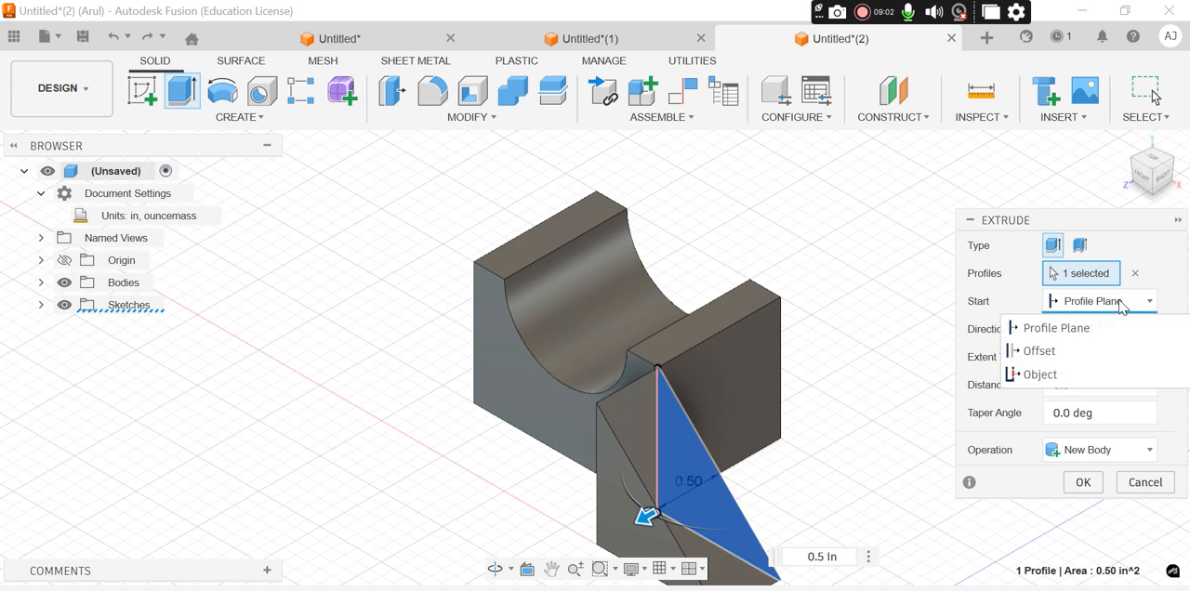
left_click(1077, 359)
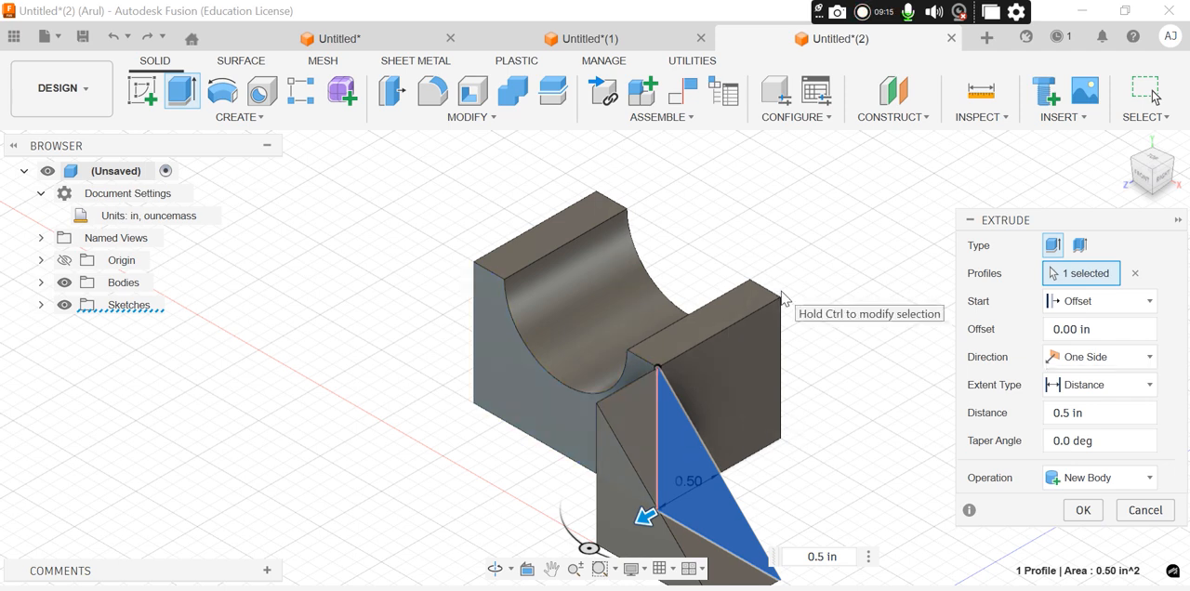
left_click(1057, 333)
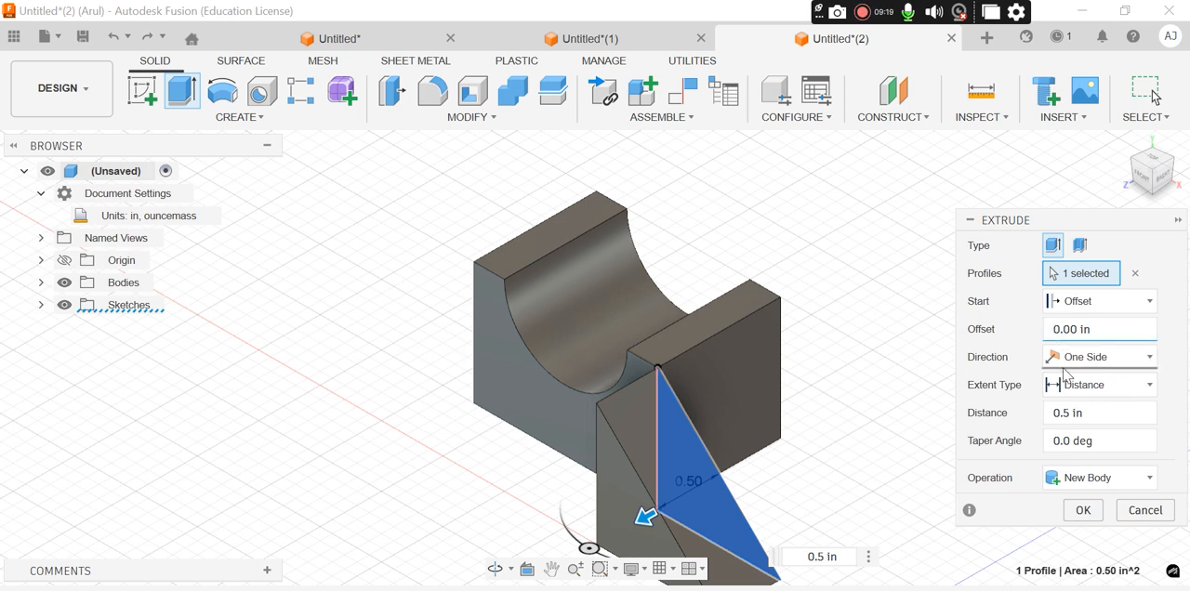
key("Delete")
key("Delete")
key("Delete")
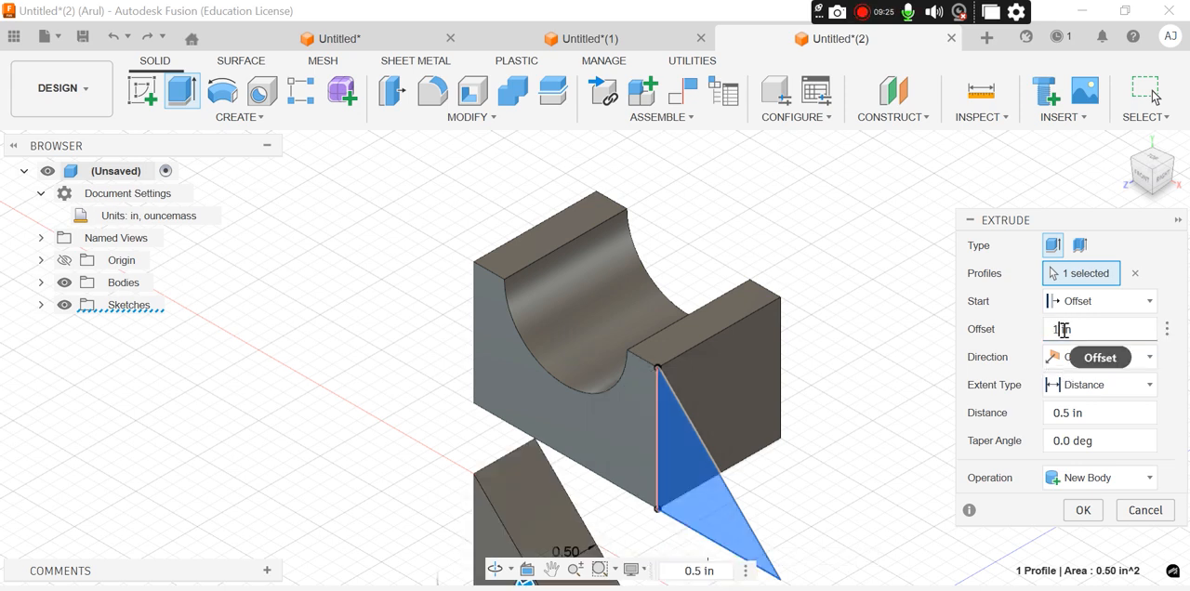
type("1")
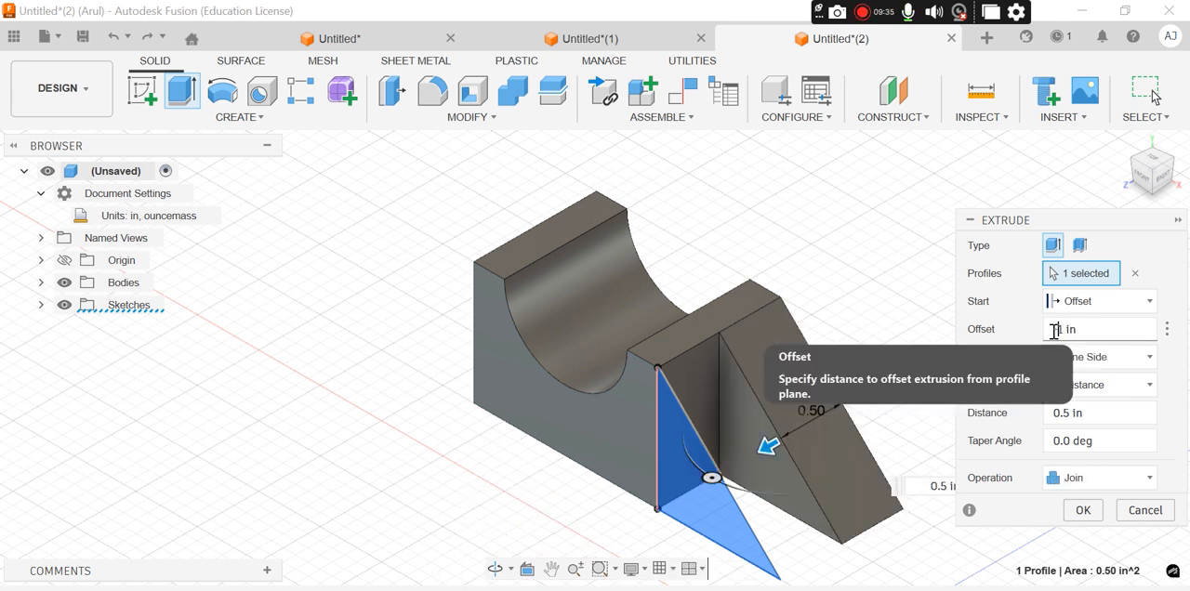
left_click(1054, 331)
type("-")
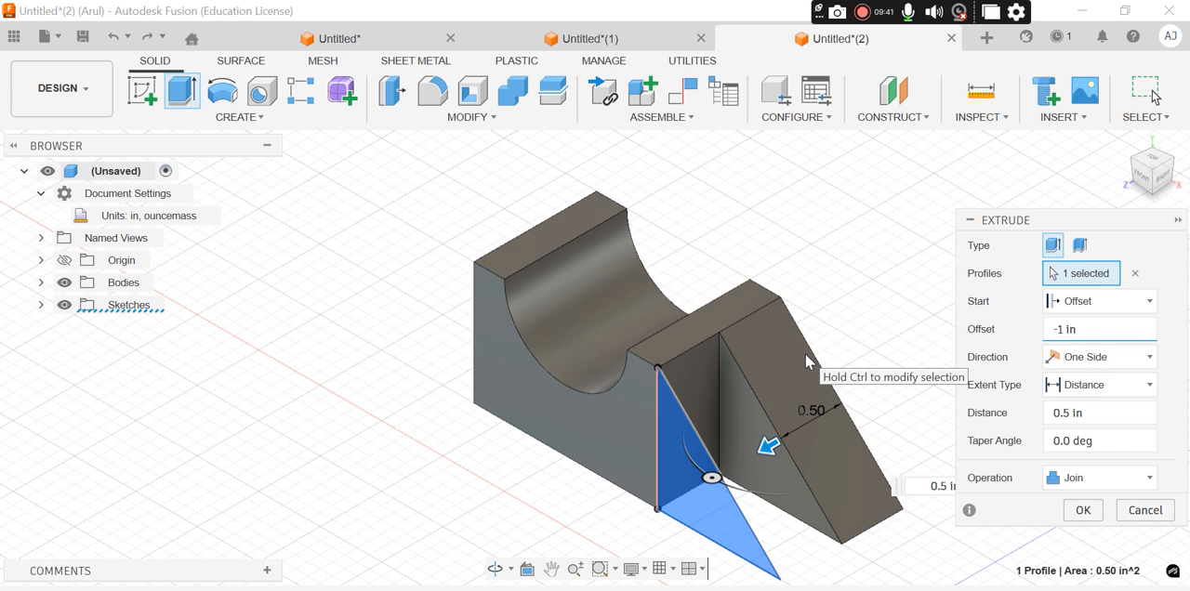
left_click(1084, 511)
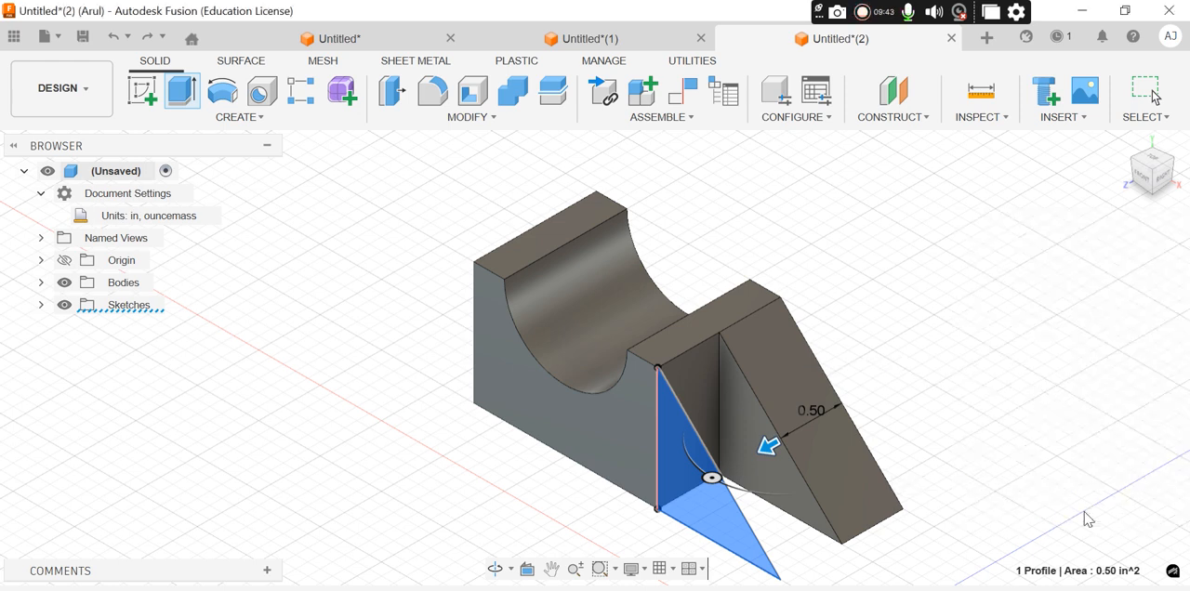